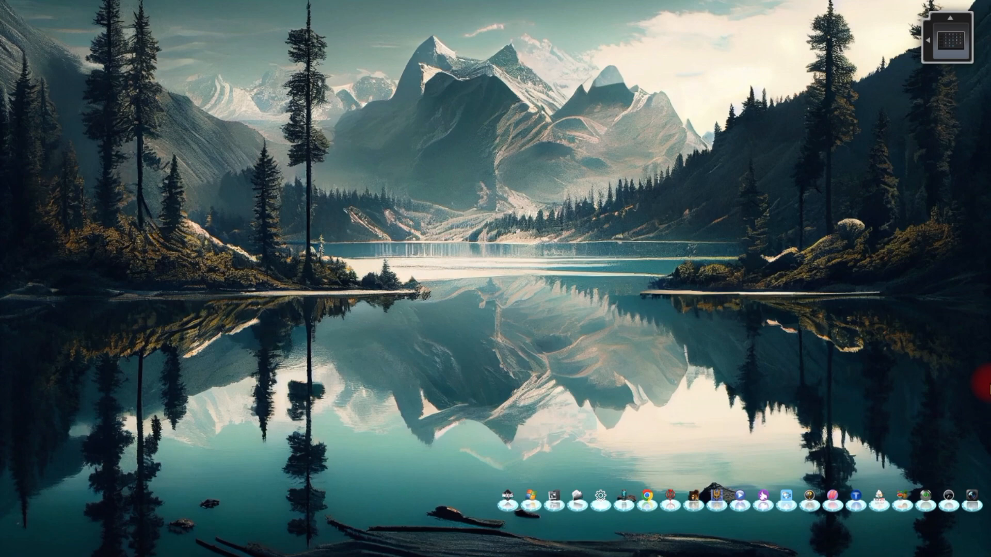
Switch to the Access database and widen the NAME OF EMPLOYEE column of the EMPLOYEE table to show its full heading.
{"action": "key", "text": "alt+Tab"}
{"action": "key", "text": "Tab"}
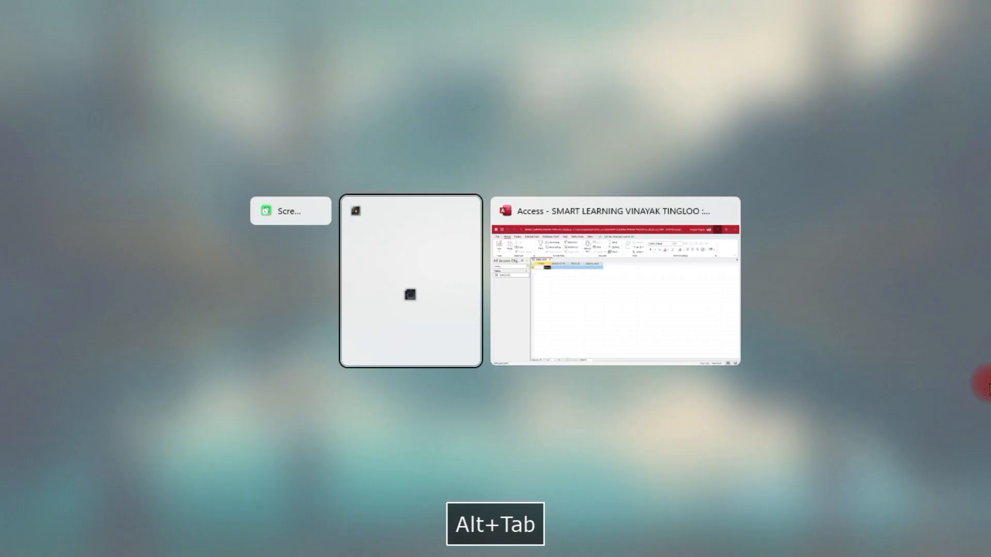
{"action": "key", "text": "alt+Tab"}
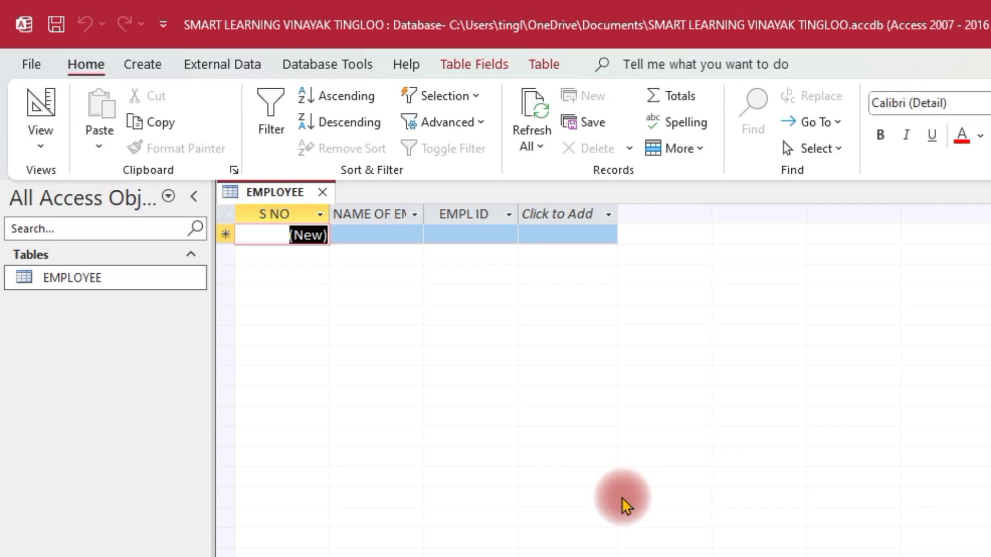
{"action": "left_click_drag", "start_coordinate": [424, 218], "coordinate": [509, 215]}
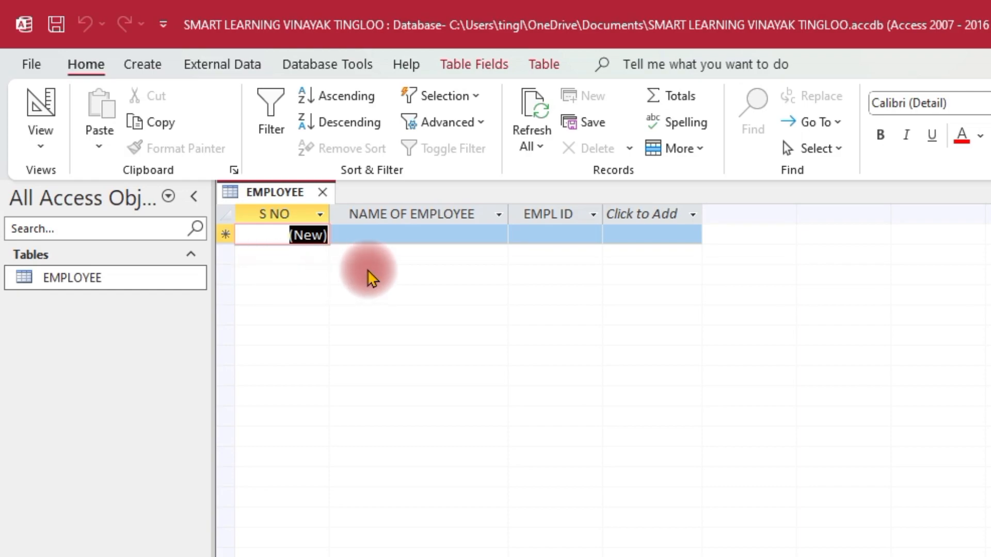
Review the EMPLOYEE table's fields, data types and primary key in Design View, returning to Datasheet View.
{"action": "left_click", "coordinate": [42, 144]}
{"action": "left_click", "coordinate": [102, 243]}
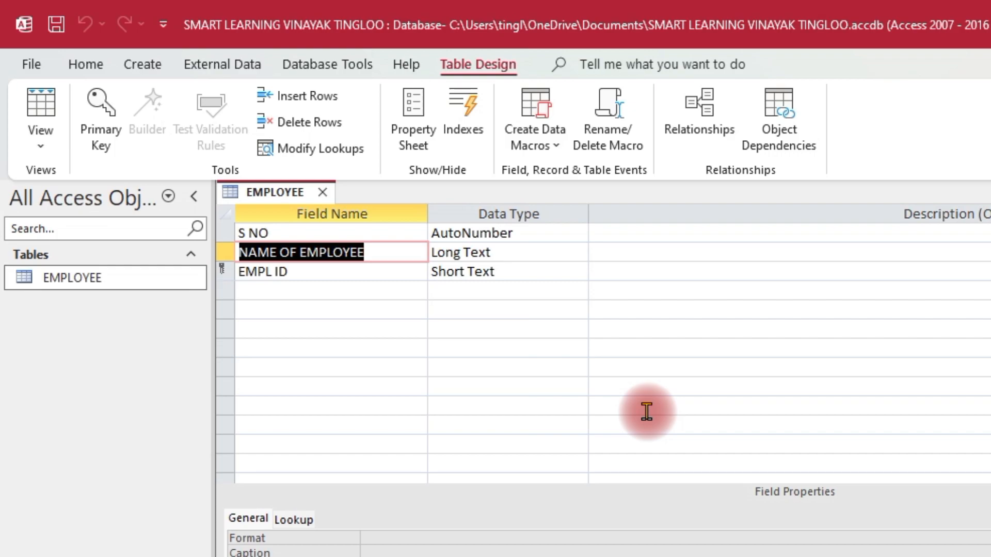
{"action": "left_click", "coordinate": [41, 147]}
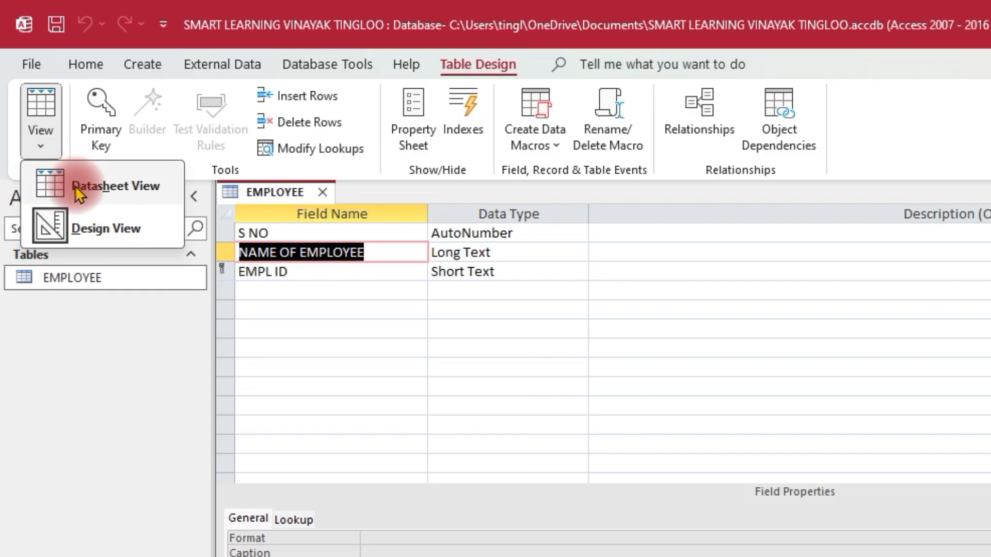
{"action": "left_click", "coordinate": [75, 186]}
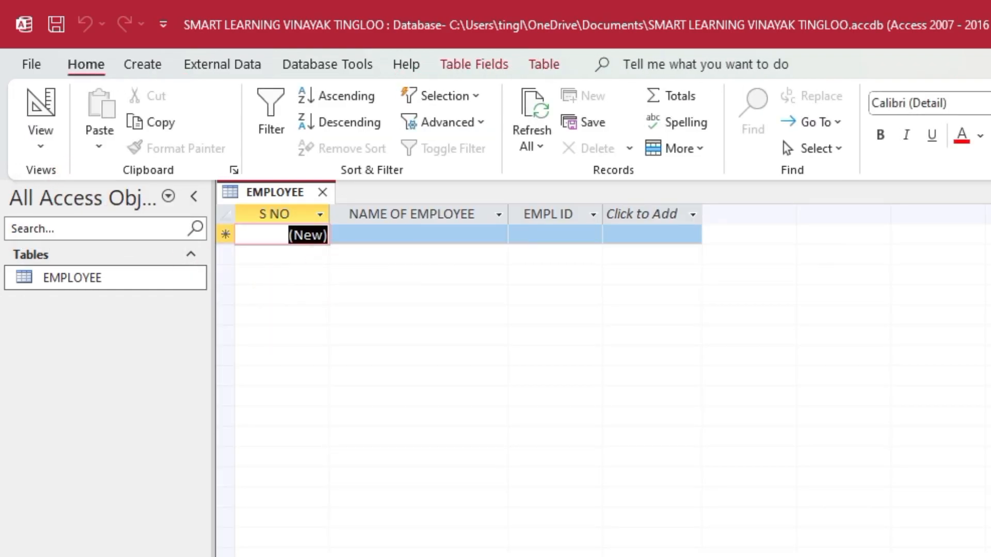
{"action": "left_click", "coordinate": [31, 140]}
{"action": "left_click", "coordinate": [80, 228]}
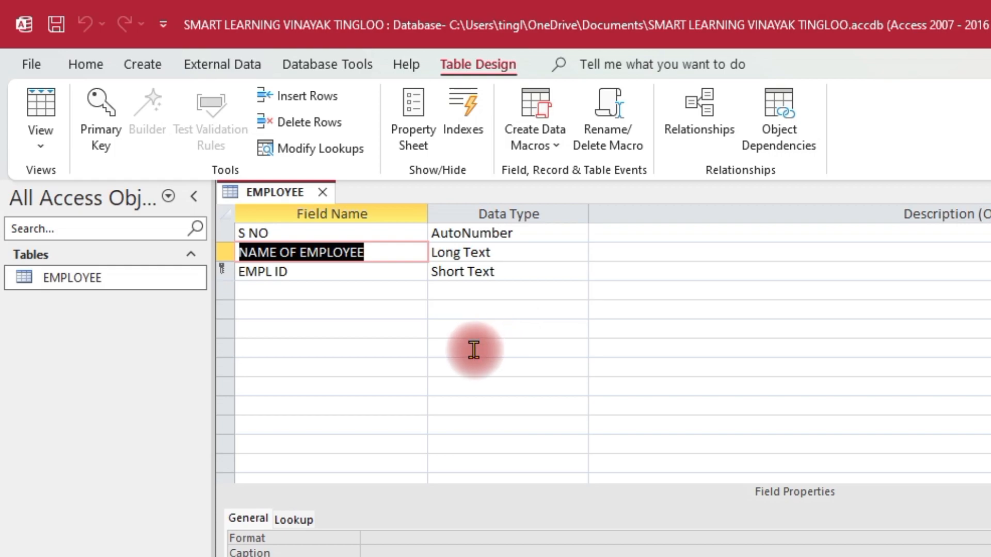
{"action": "left_click", "coordinate": [40, 147]}
{"action": "left_click", "coordinate": [89, 185]}
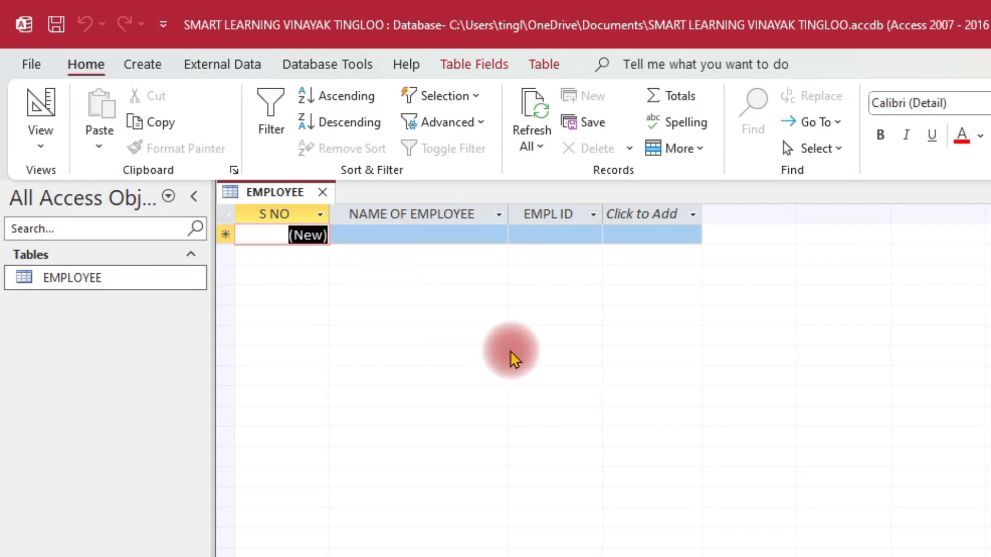
Add the first record to the EMPLOYEE table with the employee's full name and employee ID.
{"action": "key", "text": "Tab"}
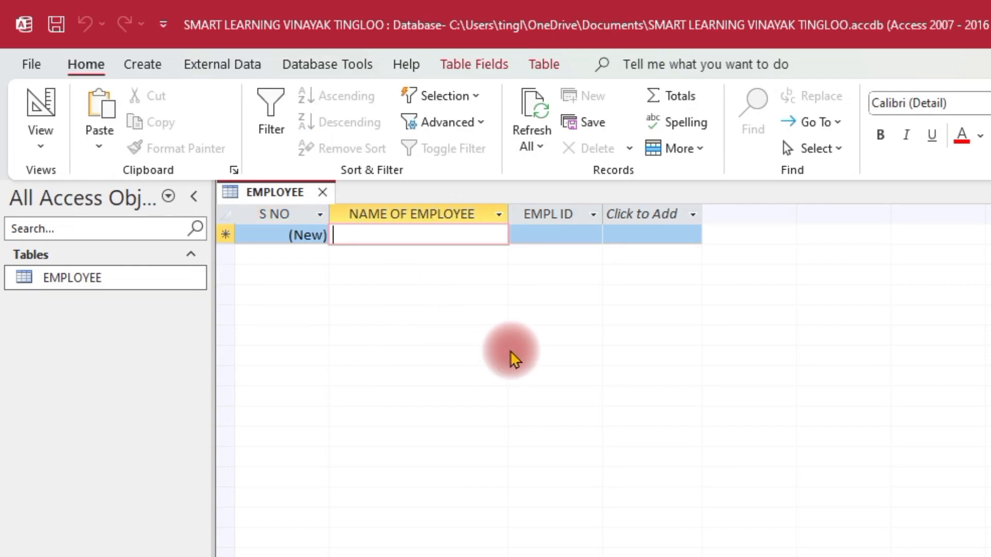
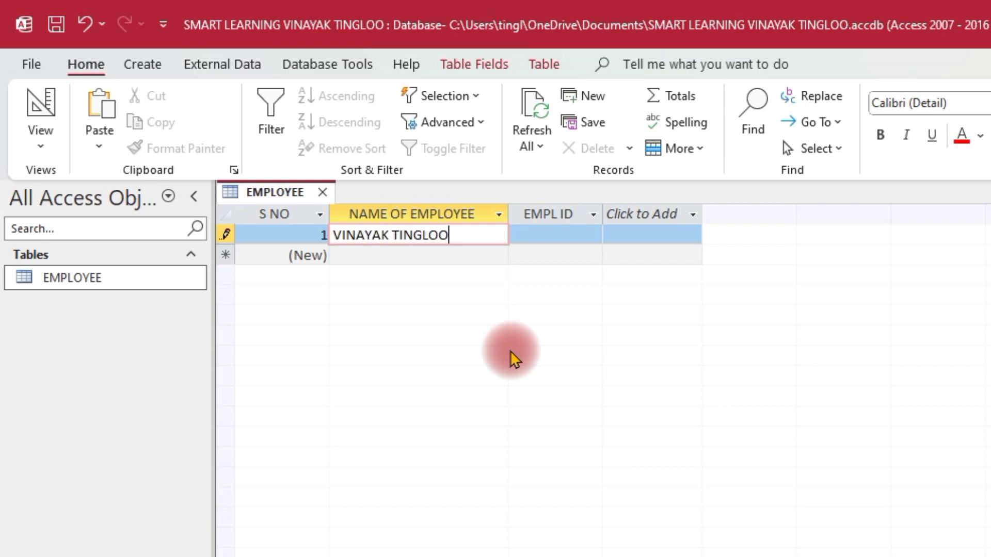
{"action": "key", "text": "Tab"}
{"action": "type", "text": "101"}
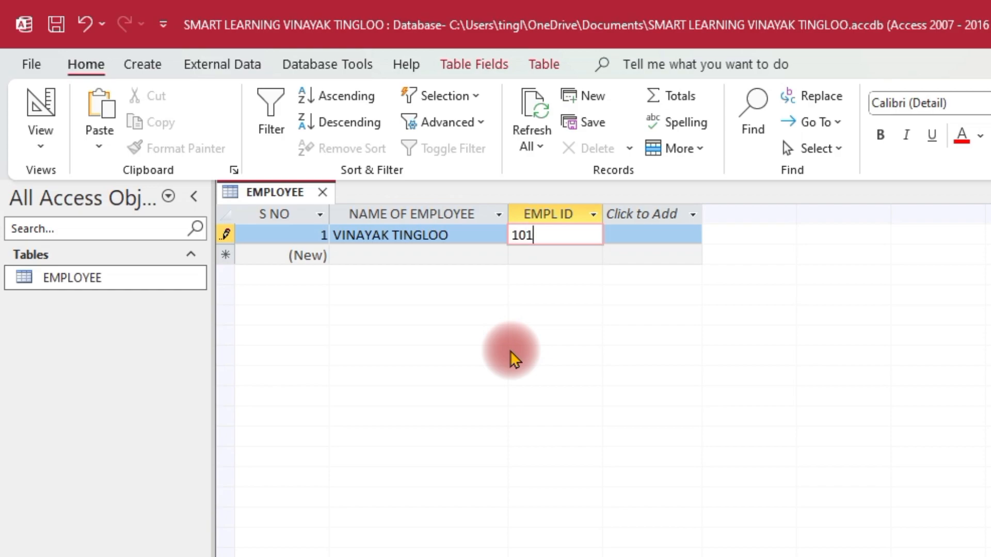
{"action": "key", "text": "Tab"}
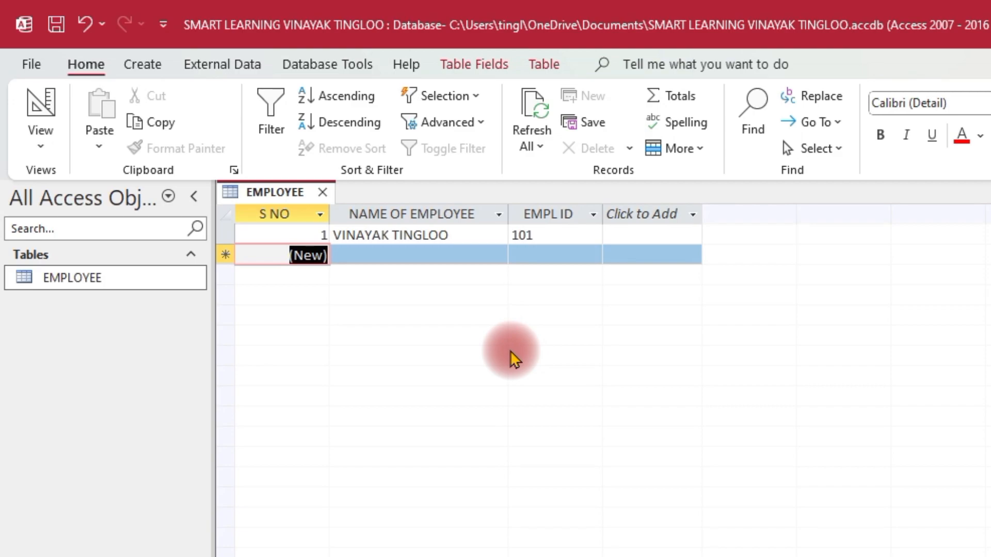
Add a second record with another employee's full name and the next employee ID in sequence.
{"action": "key", "text": "Tab"}
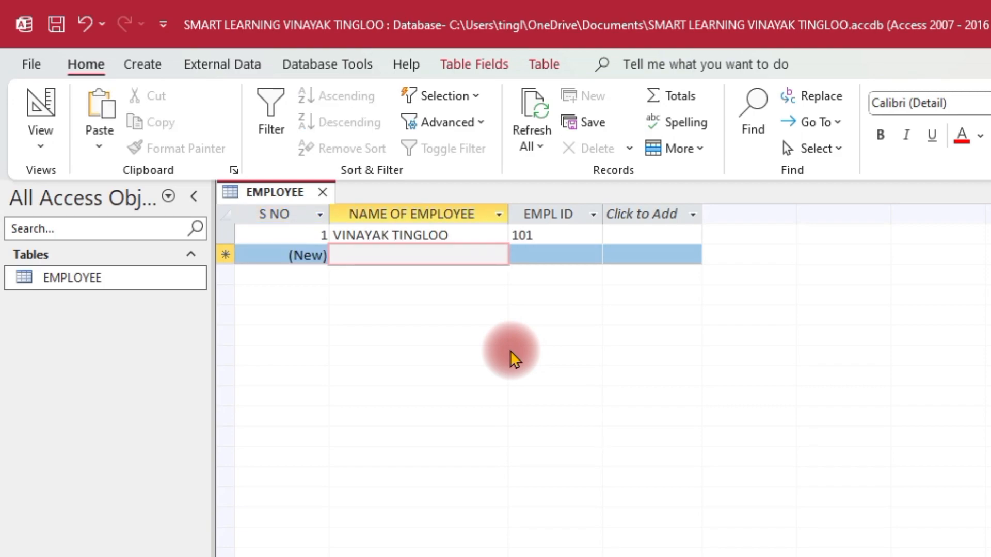
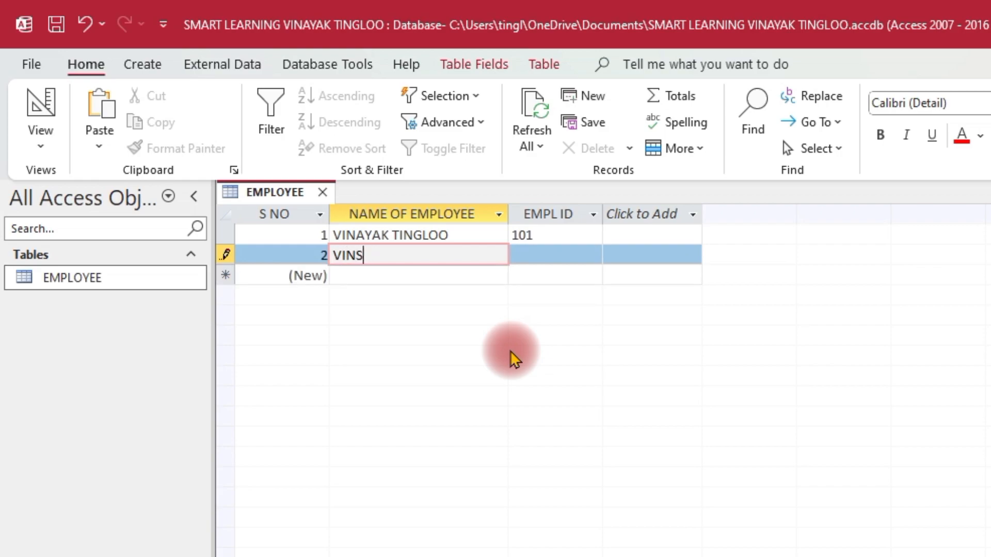
{"action": "key", "text": "Tab"}
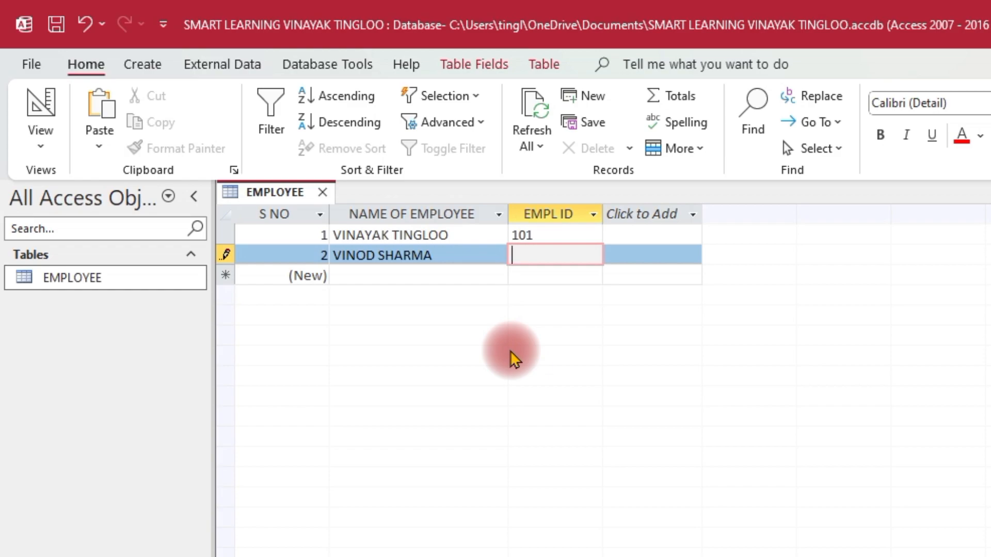
{"action": "type", "text": "102"}
{"action": "key", "text": "Tab"}
{"action": "key", "text": "Tab"}
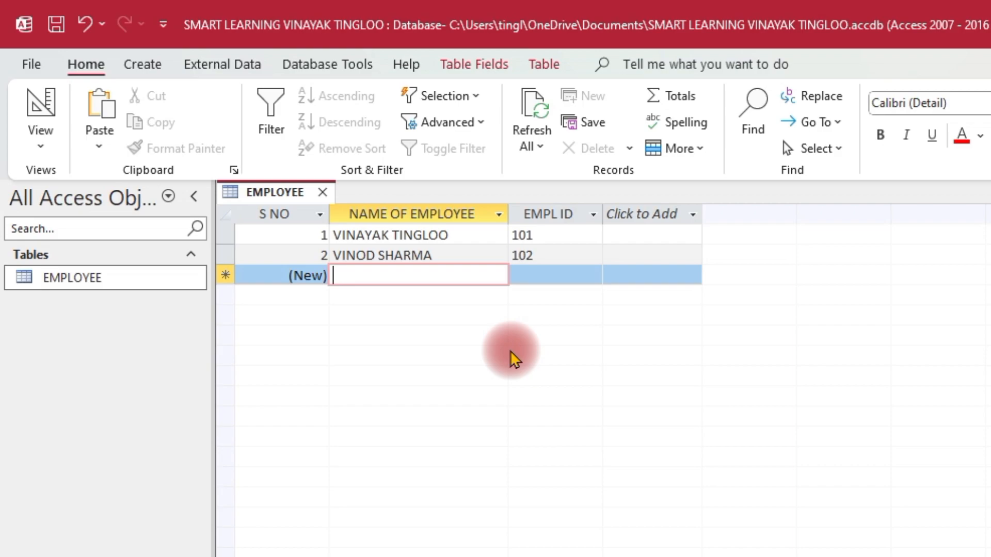
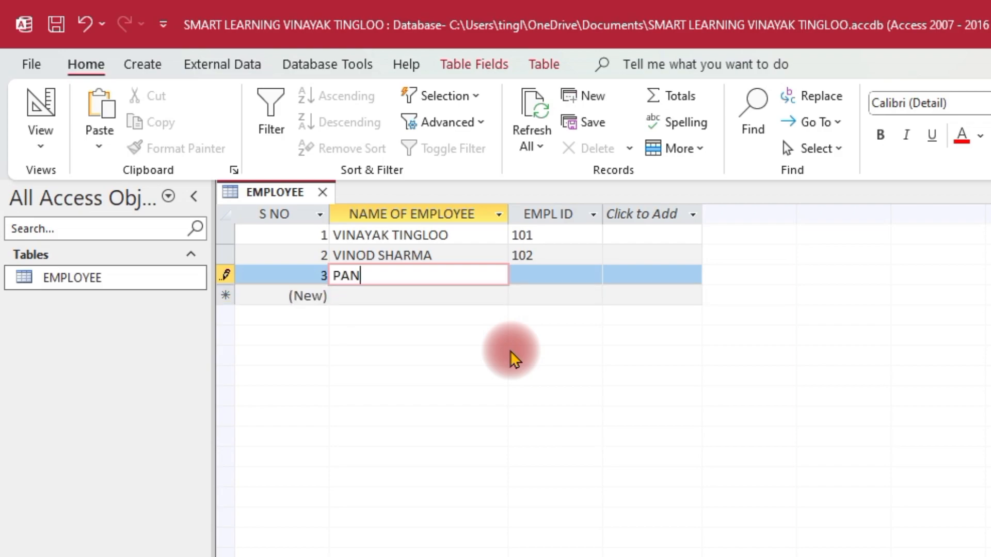
Enter a third employee's full name and try to save the record with the first record's employee ID.
{"action": "key", "text": "Tab"}
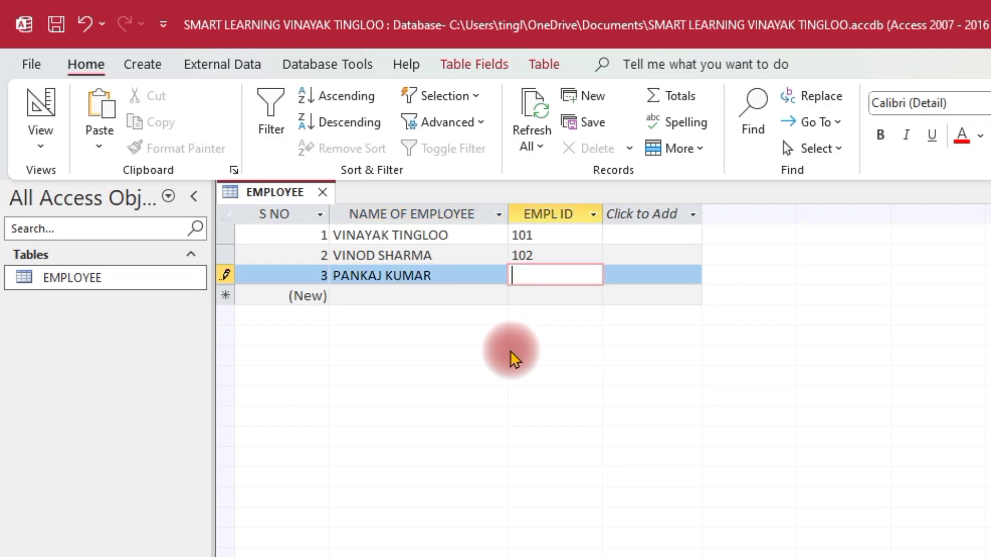
{"action": "type", "text": "101"}
{"action": "key", "text": "Return"}
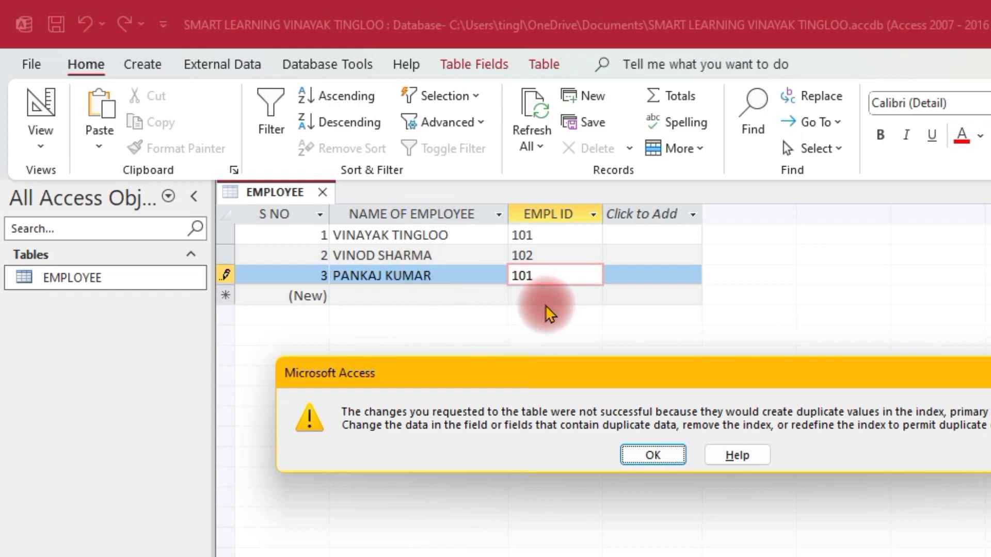
{"action": "left_click", "coordinate": [655, 453]}
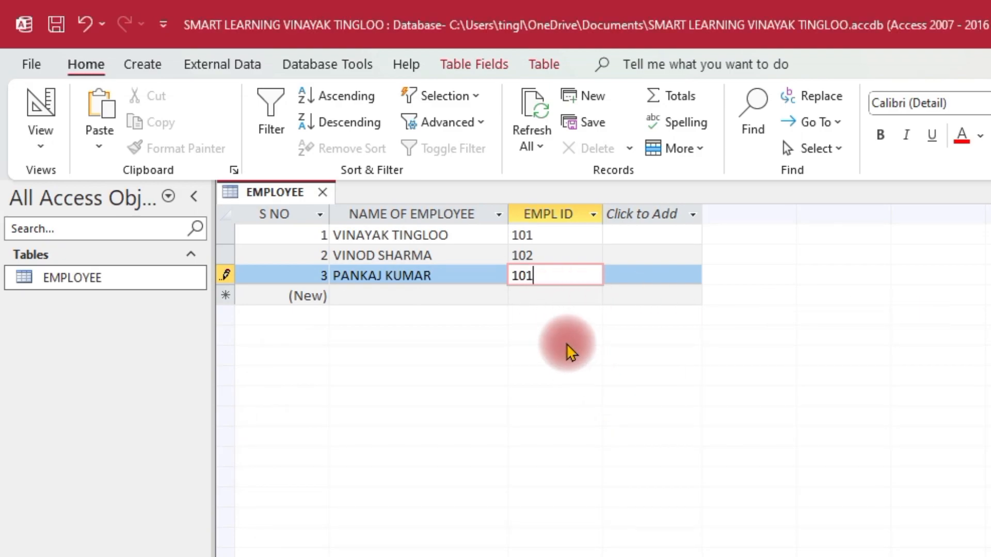
Change the third record's EMPL ID to the next unused number in sequence and save the record.
{"action": "key", "text": "BackSpace"}
{"action": "type", "text": "3"}
{"action": "key", "text": "Return"}
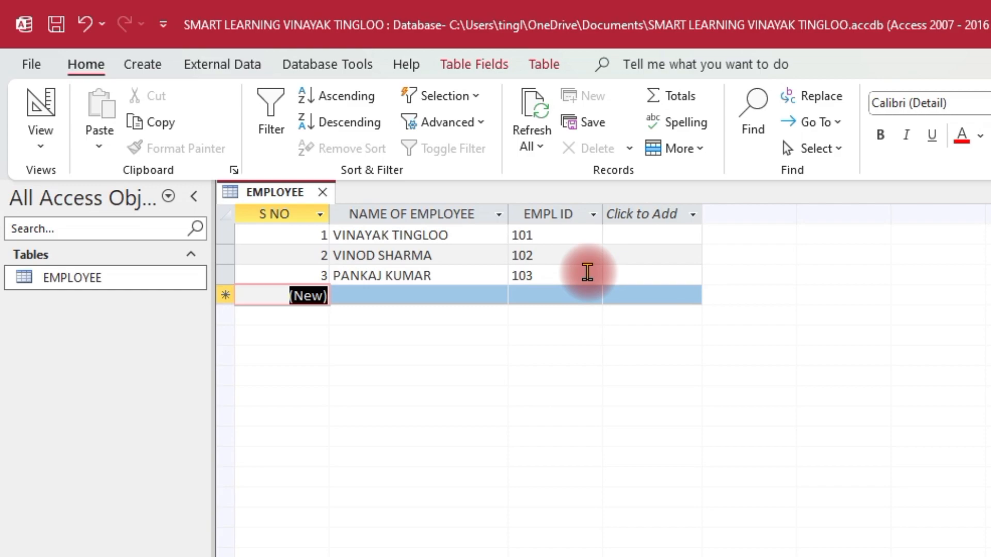
Make NAME OF EMPLOYEE the primary key in Design View, saving the table on the return to Datasheet View.
{"action": "left_click", "coordinate": [39, 147]}
{"action": "left_click", "coordinate": [78, 222]}
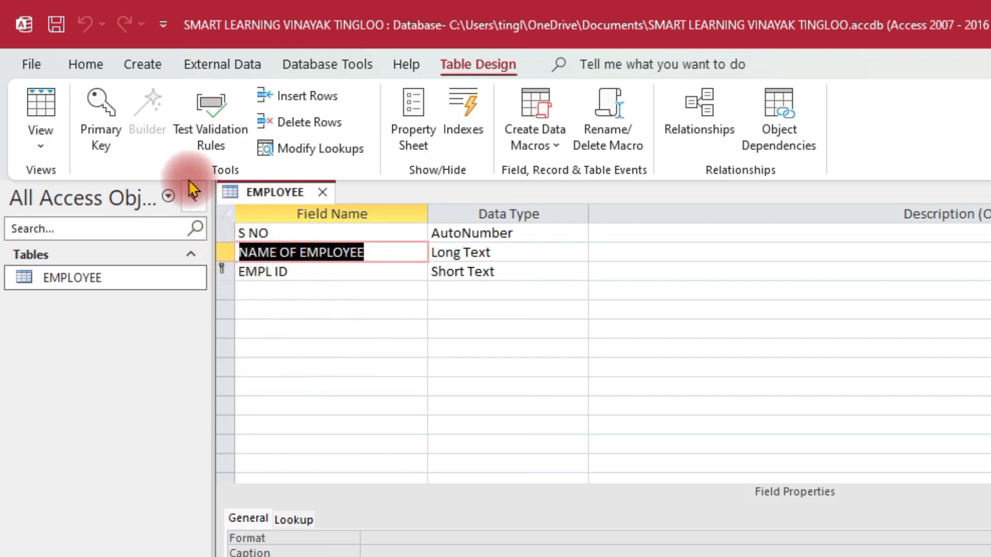
{"action": "left_click", "coordinate": [106, 109]}
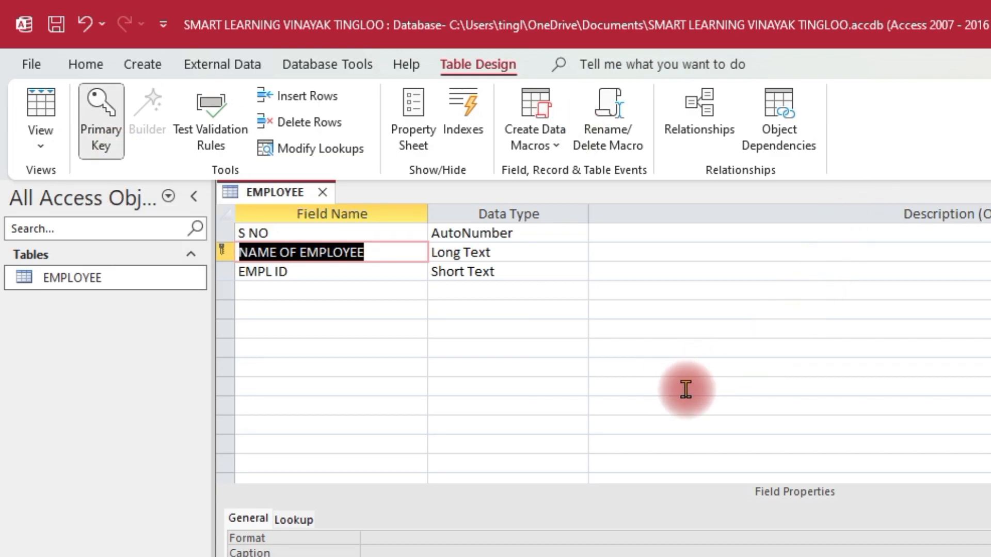
{"action": "left_click", "coordinate": [40, 150]}
{"action": "left_click", "coordinate": [129, 186]}
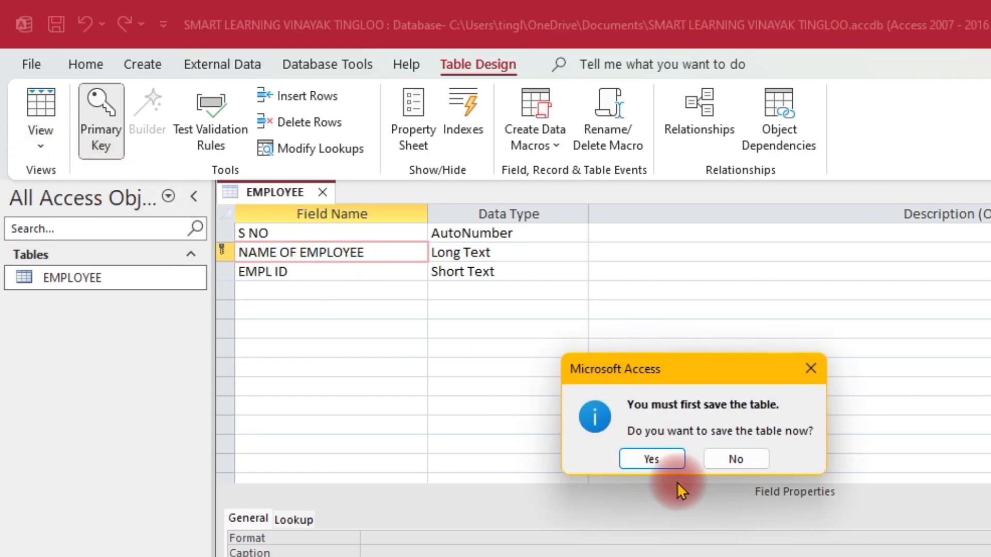
{"action": "left_click", "coordinate": [658, 457]}
Sort the EMPLOYEE records by S NO from smallest to largest.
{"action": "left_click", "coordinate": [320, 214]}
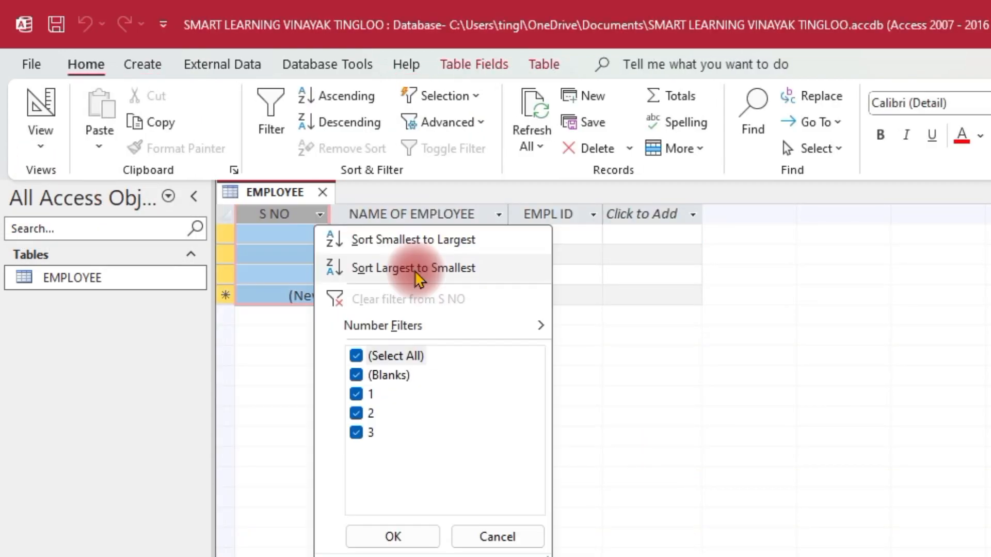
{"action": "left_click", "coordinate": [427, 239]}
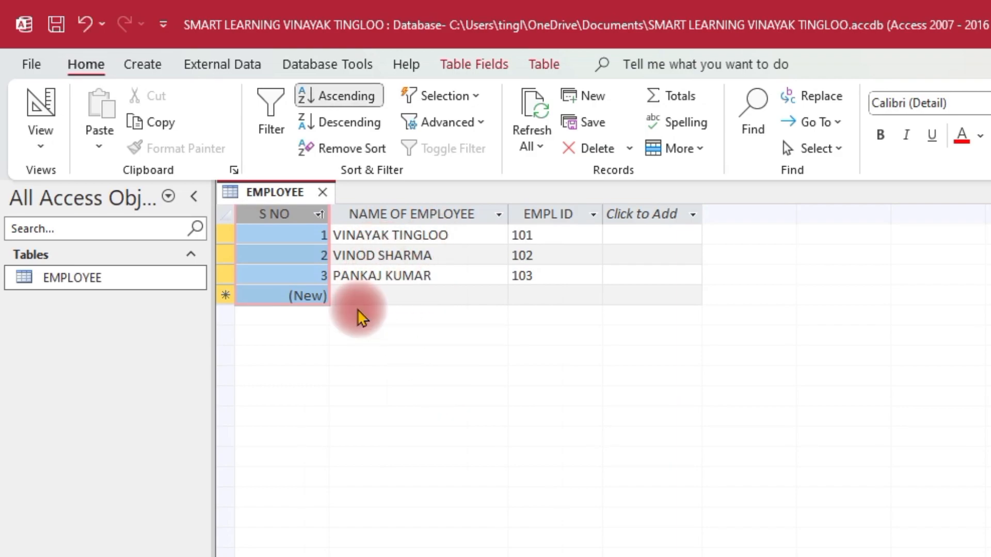
Add a fourth record with a new employee's full name and the same employee ID as the first record.
{"action": "left_click", "coordinate": [384, 295]}
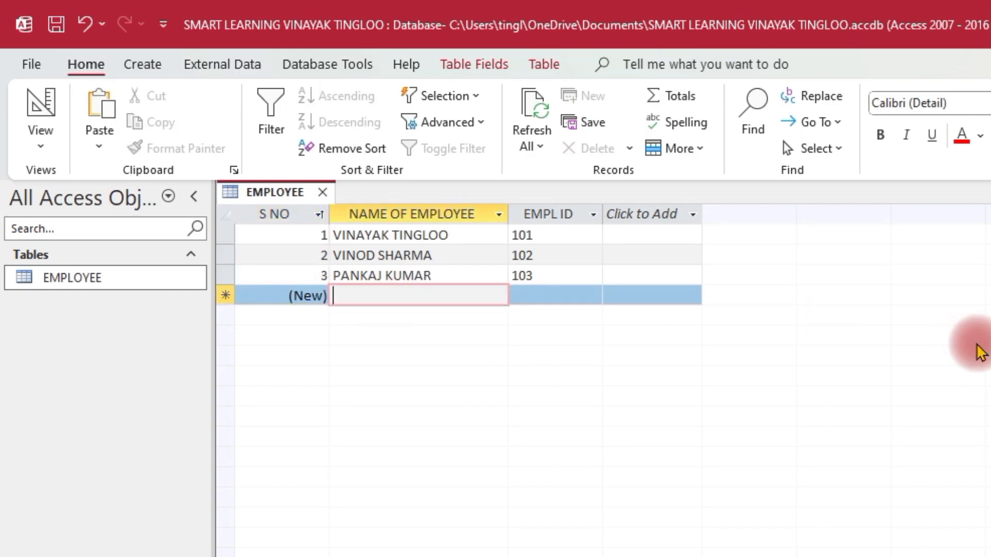
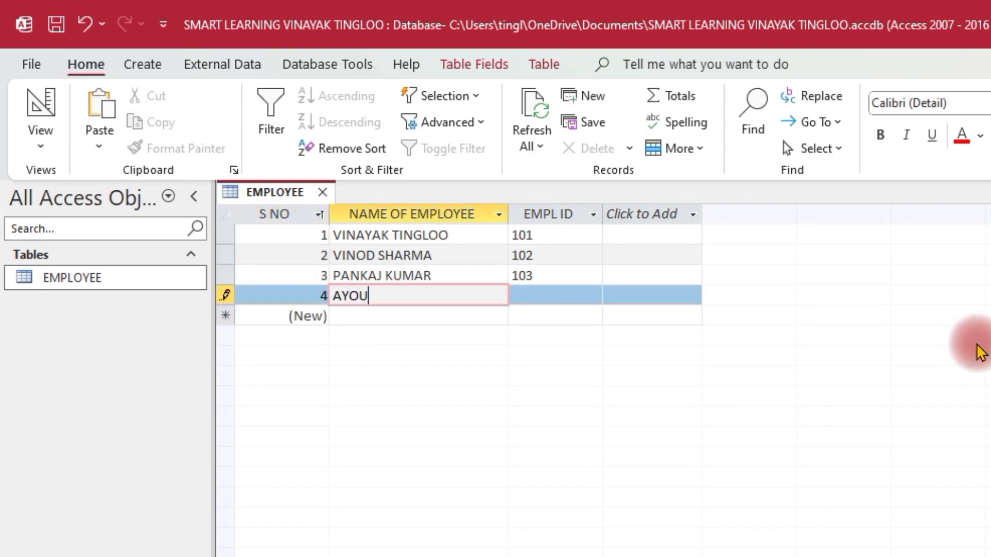
{"action": "key", "text": "Tab"}
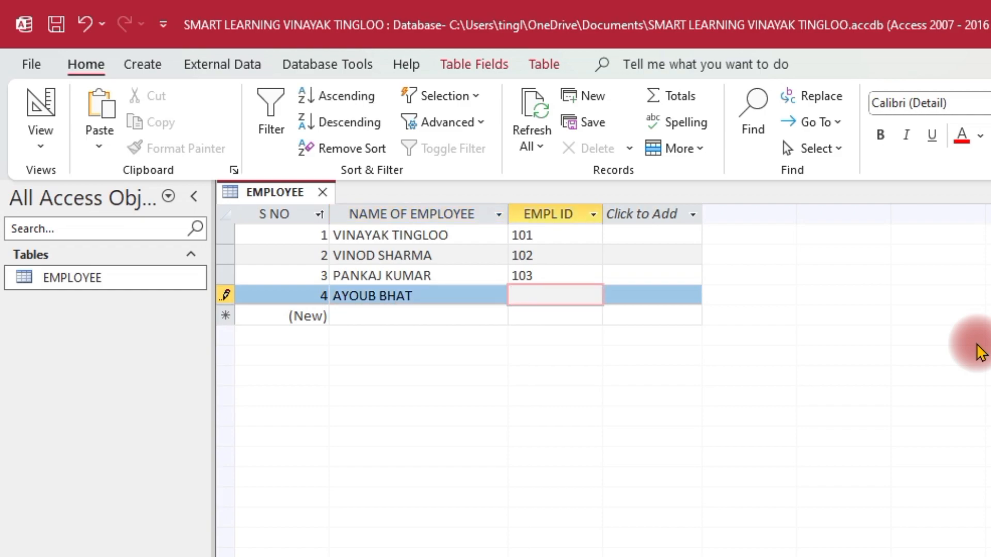
{"action": "type", "text": "101"}
{"action": "key", "text": "Tab"}
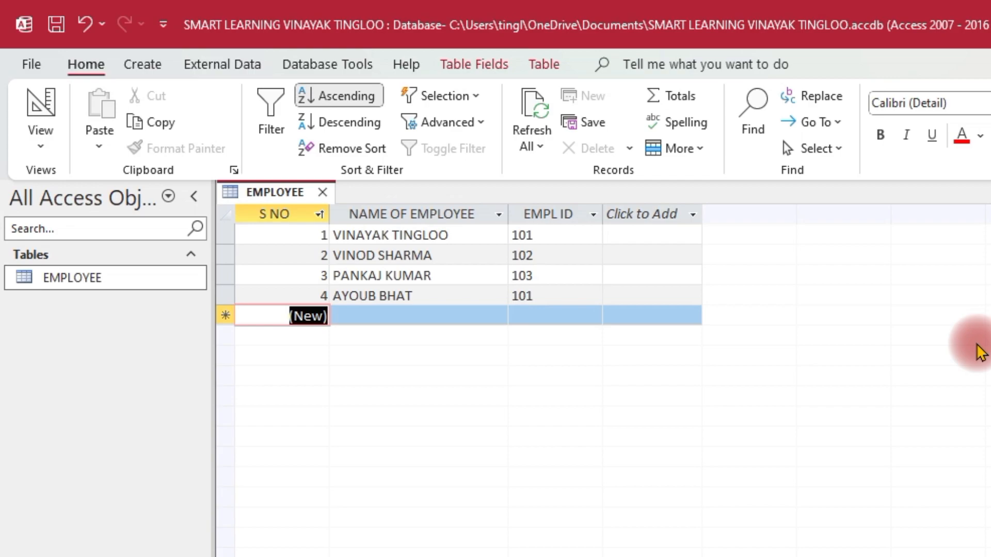
Try to save a fifth record that repeats both the first record's employee name and its employee ID.
{"action": "key", "text": "Tab"}
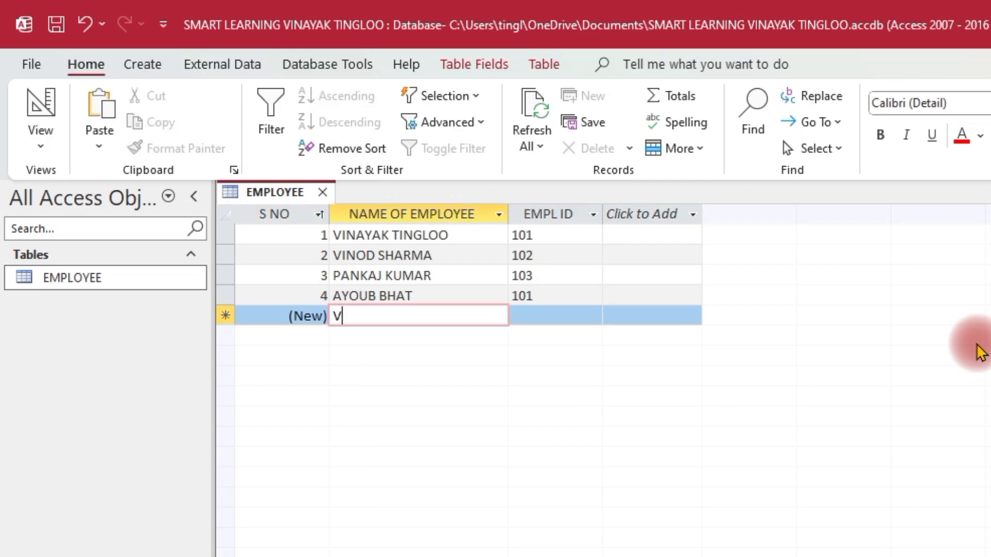
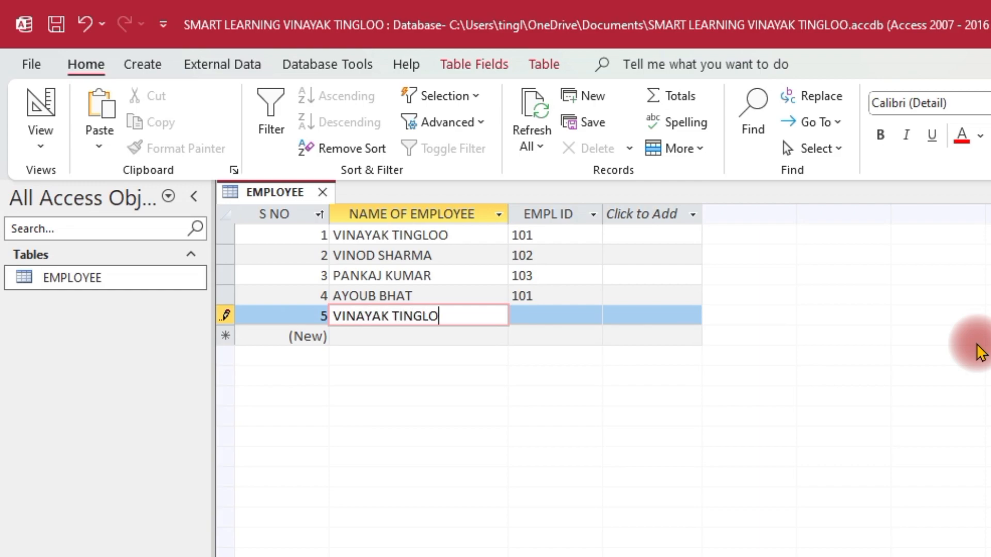
{"action": "key", "text": "Tab"}
{"action": "type", "text": "101"}
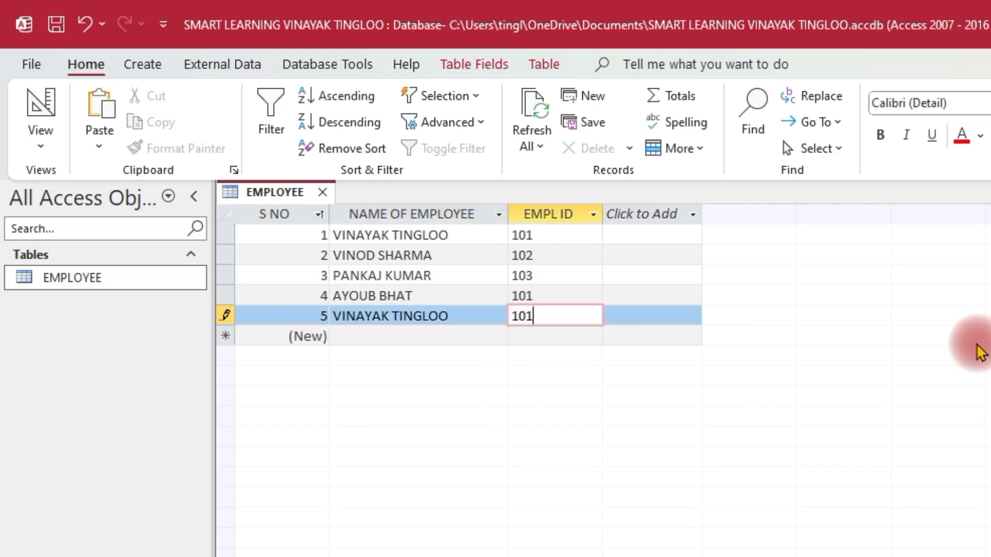
{"action": "key", "text": "Return"}
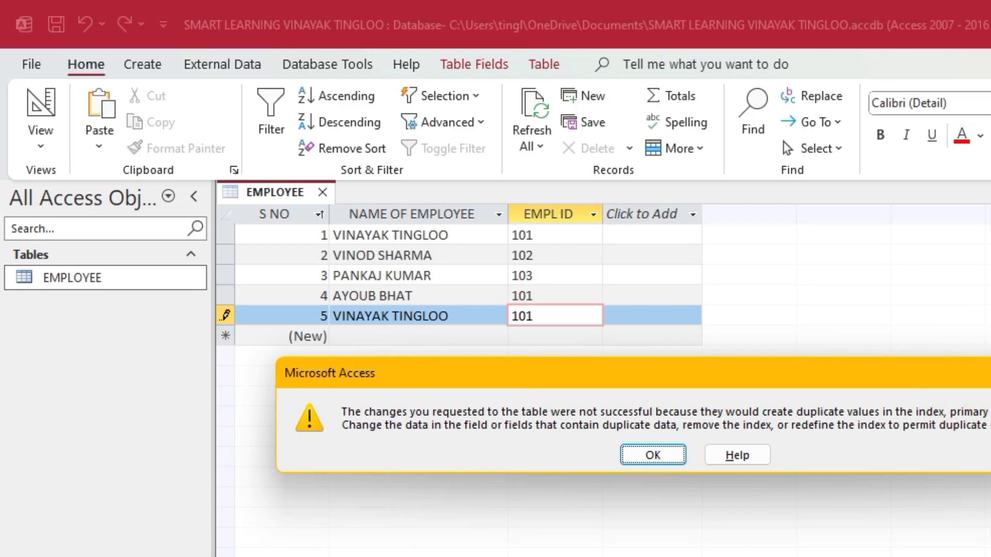
{"action": "key", "text": "Return"}
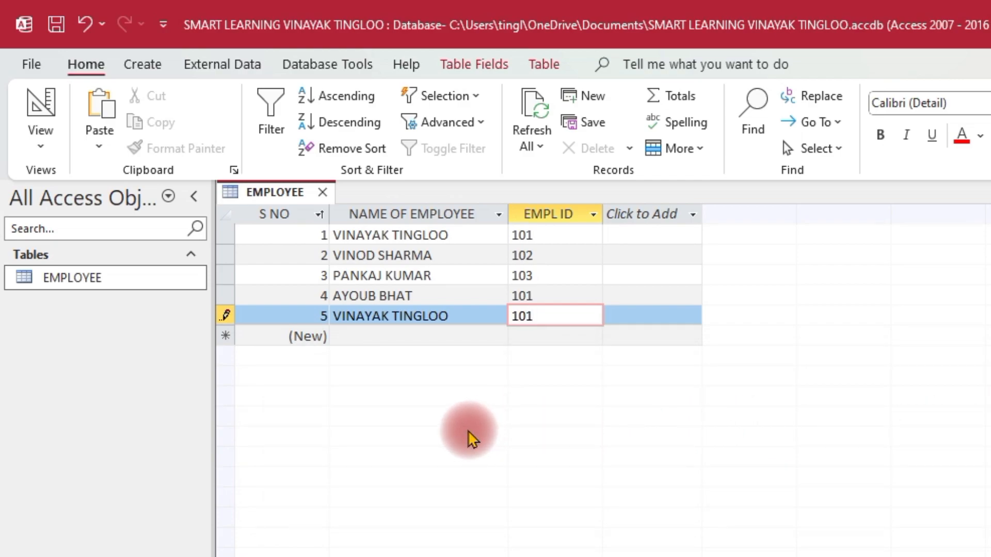
Replace the fifth record's employee name and employee ID with a new, unique name and ID, and save the record.
{"action": "key", "text": "BackSpace"}
{"action": "key", "text": "BackSpace"}
{"action": "key", "text": "BackSpace"}
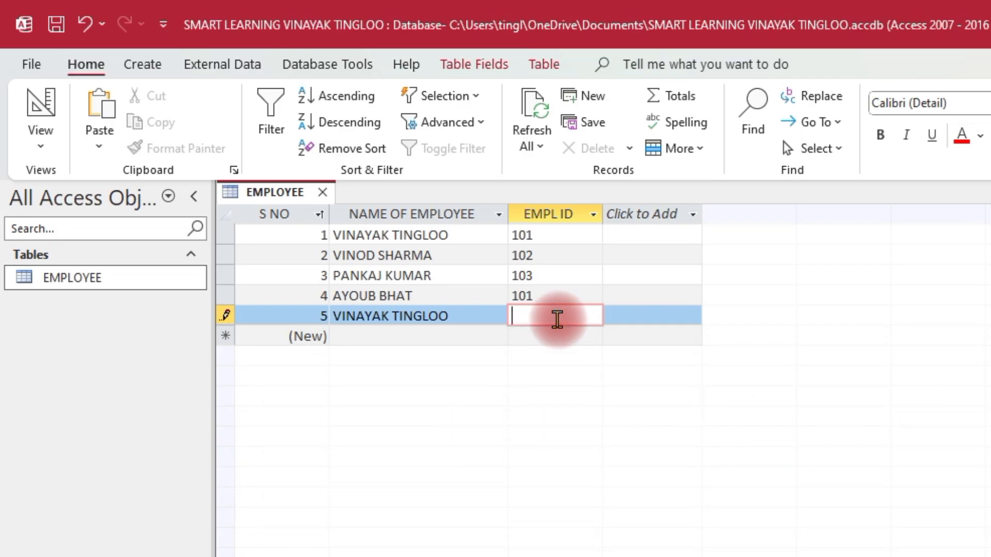
{"action": "left_click", "coordinate": [491, 321]}
{"action": "key", "text": "BackSpace"}
{"action": "key", "text": "BackSpace"}
{"action": "key", "text": "BackSpace"}
{"action": "key", "text": "BackSpace"}
{"action": "key", "text": "BackSpace"}
{"action": "key", "text": "BackSpace"}
{"action": "key", "text": "BackSpace"}
{"action": "key", "text": "BackSpace"}
{"action": "key", "text": "BackSpace"}
{"action": "key", "text": "BackSpace"}
{"action": "key", "text": "BackSpace"}
{"action": "key", "text": "BackSpace"}
{"action": "key", "text": "BackSpace"}
{"action": "key", "text": "BackSpace"}
{"action": "key", "text": "BackSpace"}
{"action": "type", "text": "SHEETAL"}
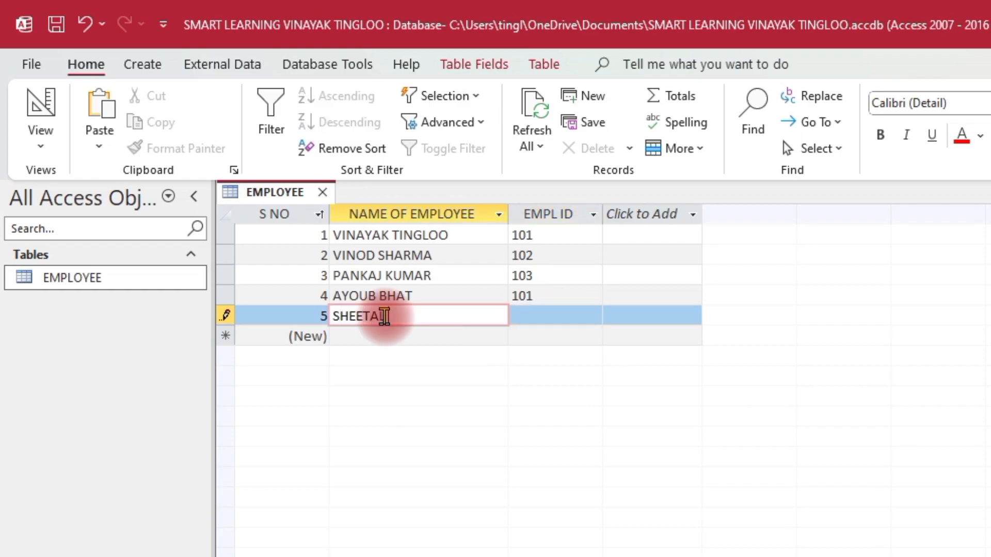
{"action": "key", "text": "Tab"}
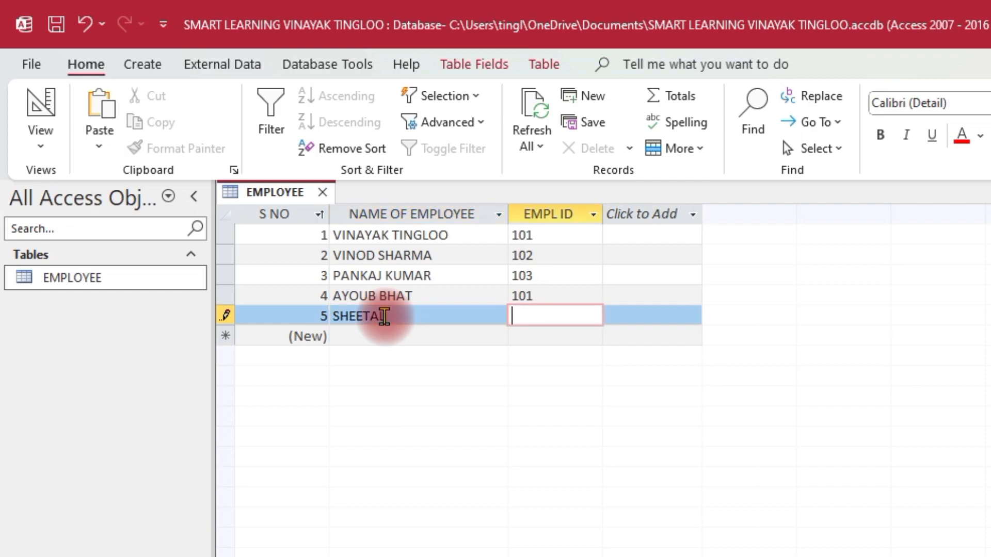
{"action": "type", "text": "108"}
{"action": "key", "text": "Tab"}
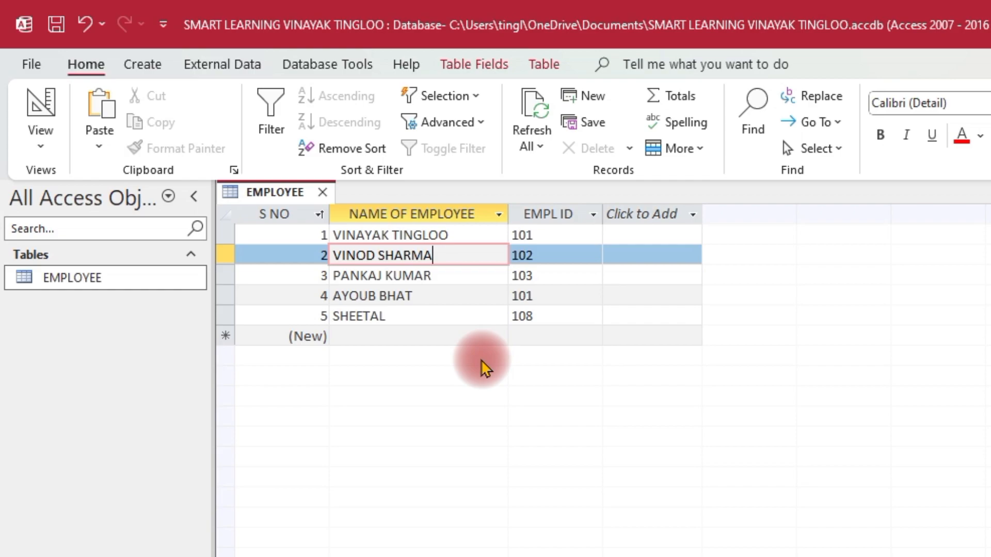
Copy the EMPLOYEE table and paste it as a new table named EMPLOYEE PROGRESS with Structure and Data.
{"action": "right_click", "coordinate": [115, 283]}
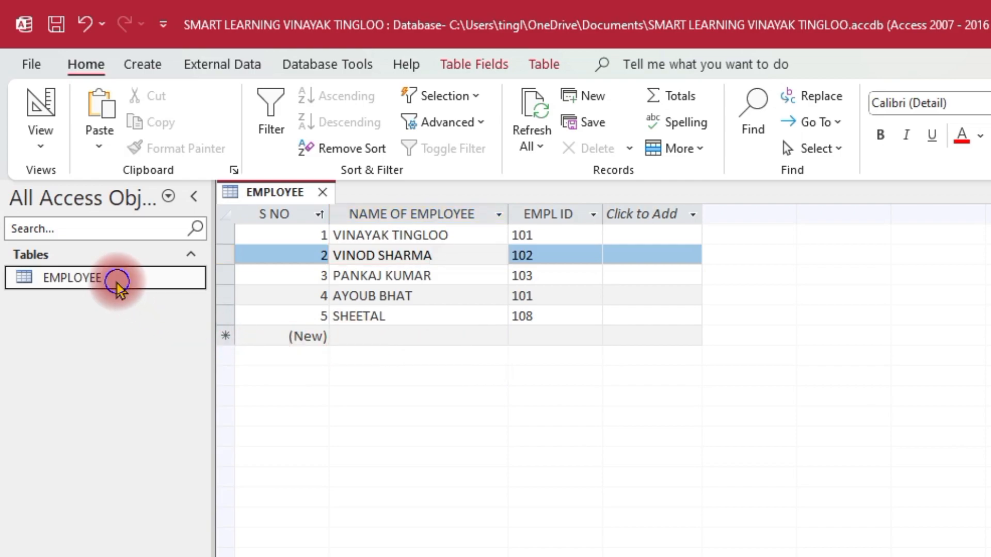
{"action": "left_click", "coordinate": [206, 537]}
{"action": "right_click", "coordinate": [114, 425]}
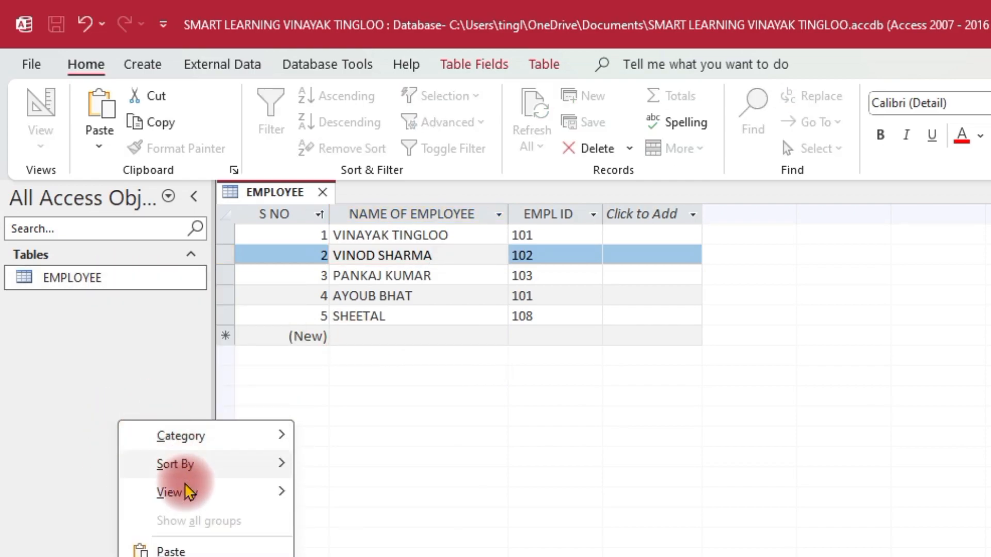
{"action": "left_click", "coordinate": [193, 552]}
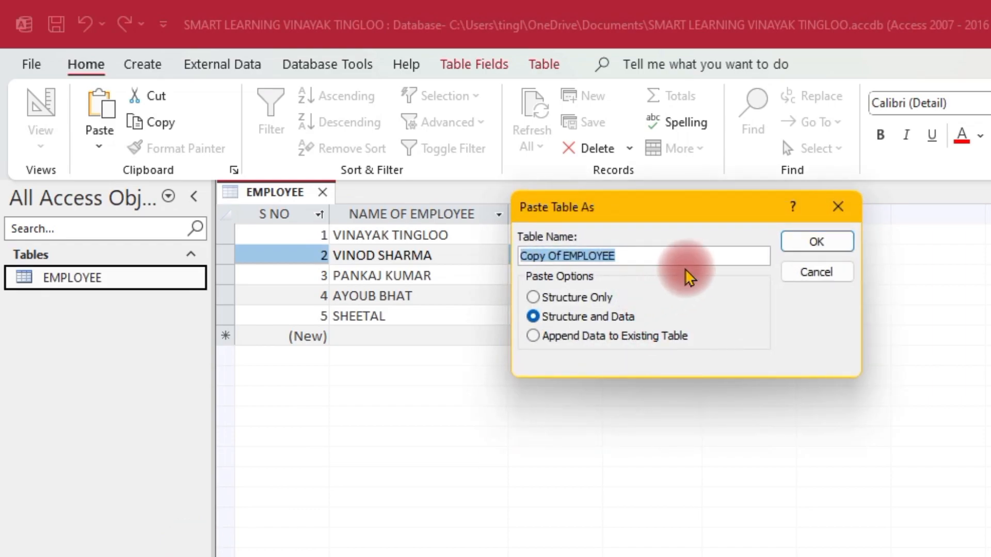
{"action": "type", "text": "EM"}
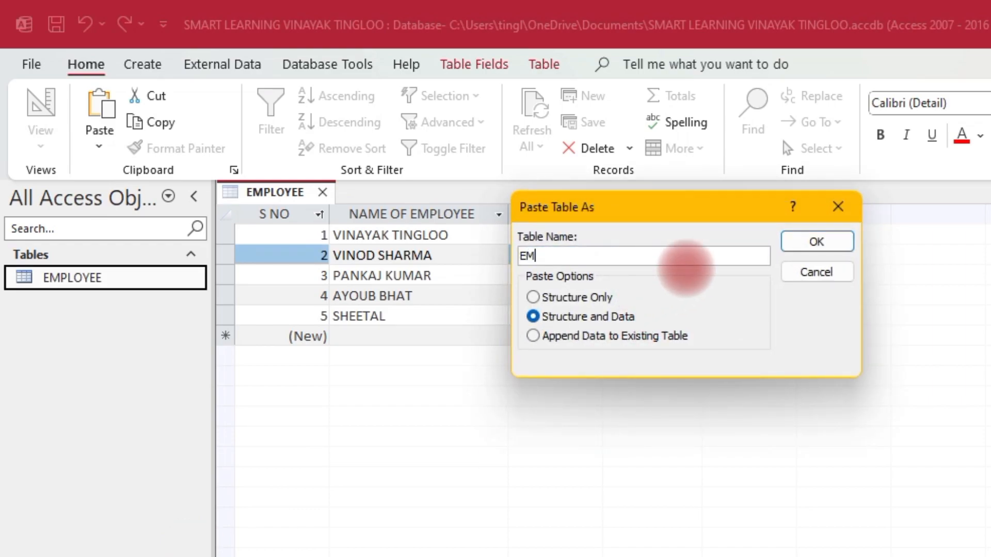
{"action": "type", "text": "PLOYEE PROGRESS"}
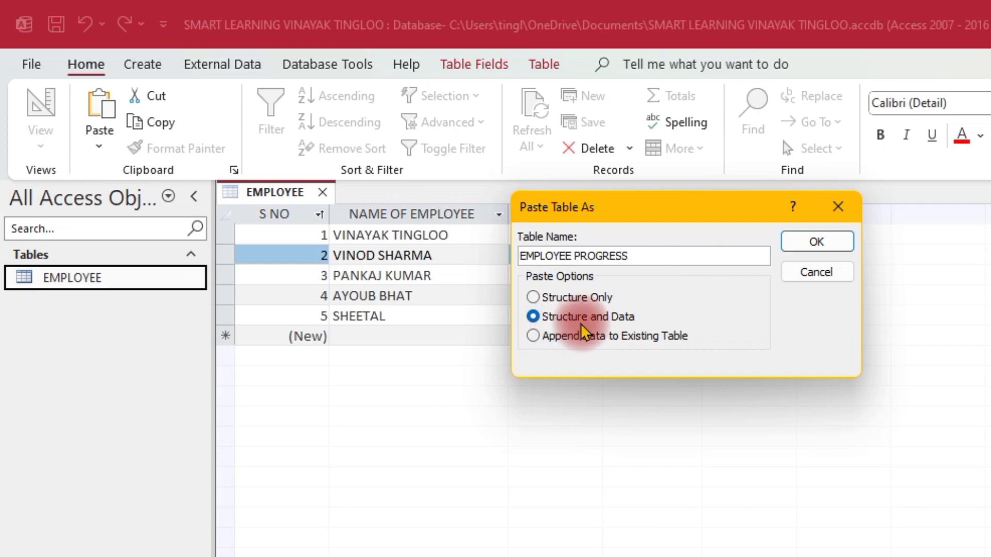
{"action": "left_click", "coordinate": [819, 243]}
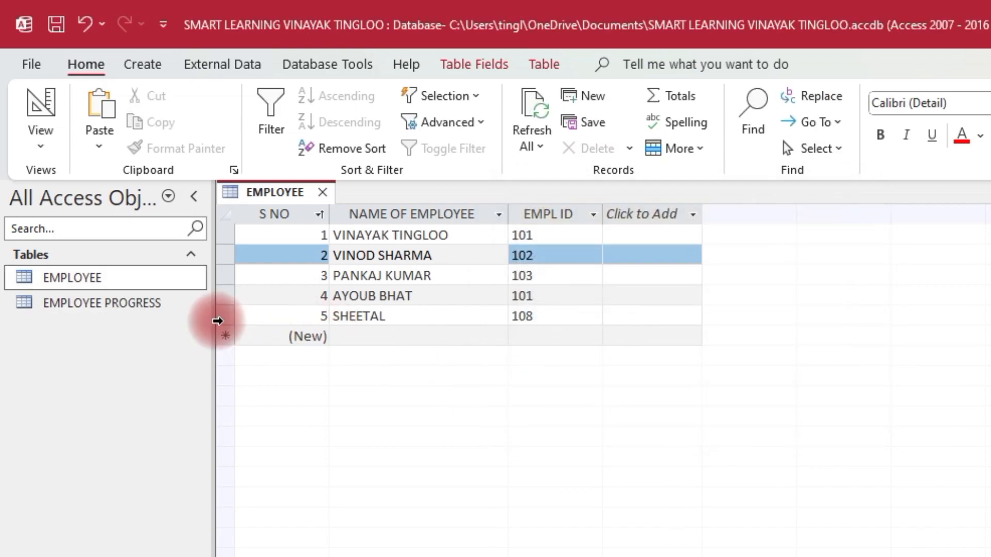
Close the EMPLOYEE table, saving its design changes, and open the EMPLOYEE PROGRESS table.
{"action": "left_click", "coordinate": [100, 305]}
{"action": "left_click", "coordinate": [110, 271]}
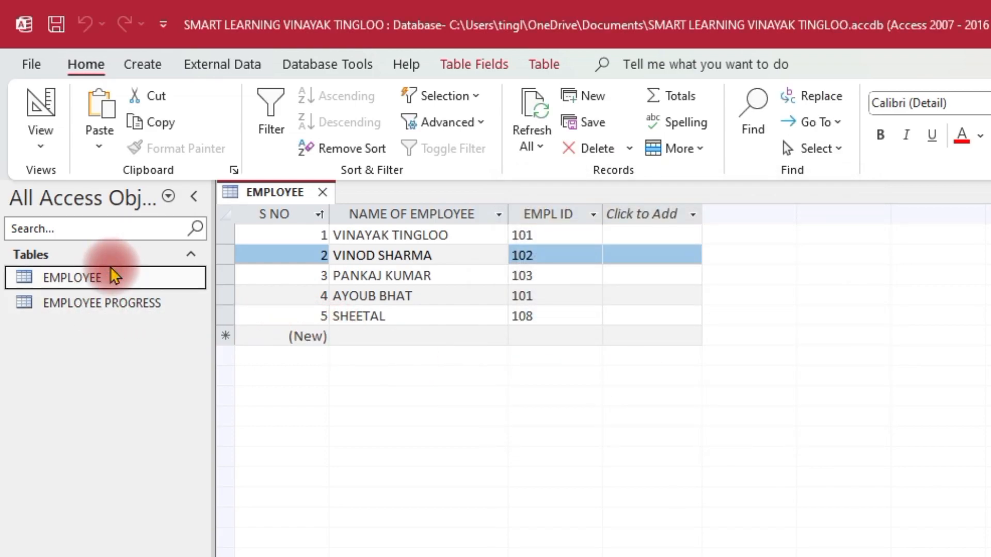
{"action": "left_click", "coordinate": [322, 194]}
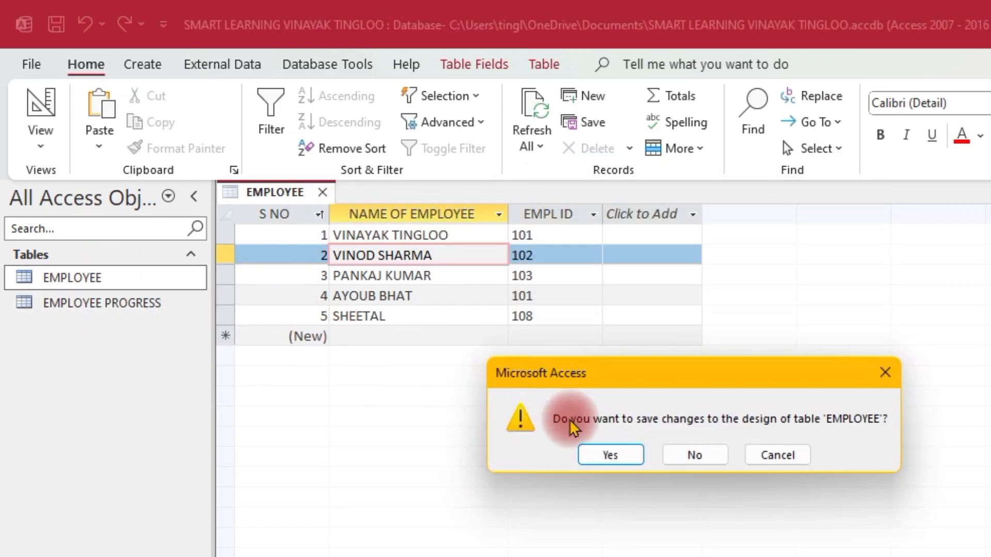
{"action": "left_click", "coordinate": [594, 452]}
{"action": "double_click", "coordinate": [102, 303]}
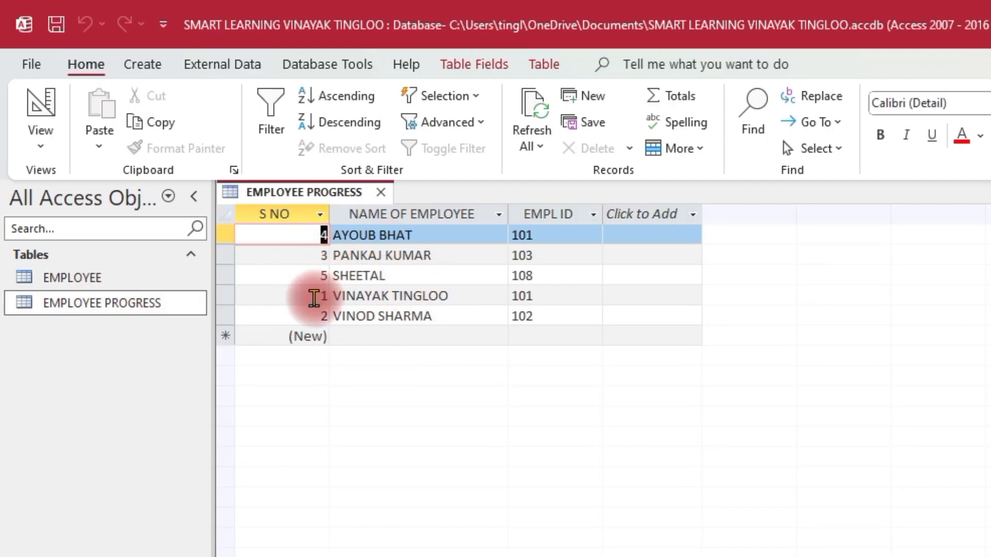
Sort the EMPLOYEE PROGRESS records by S NO from smallest to largest.
{"action": "left_click", "coordinate": [320, 221]}
{"action": "left_click", "coordinate": [320, 216]}
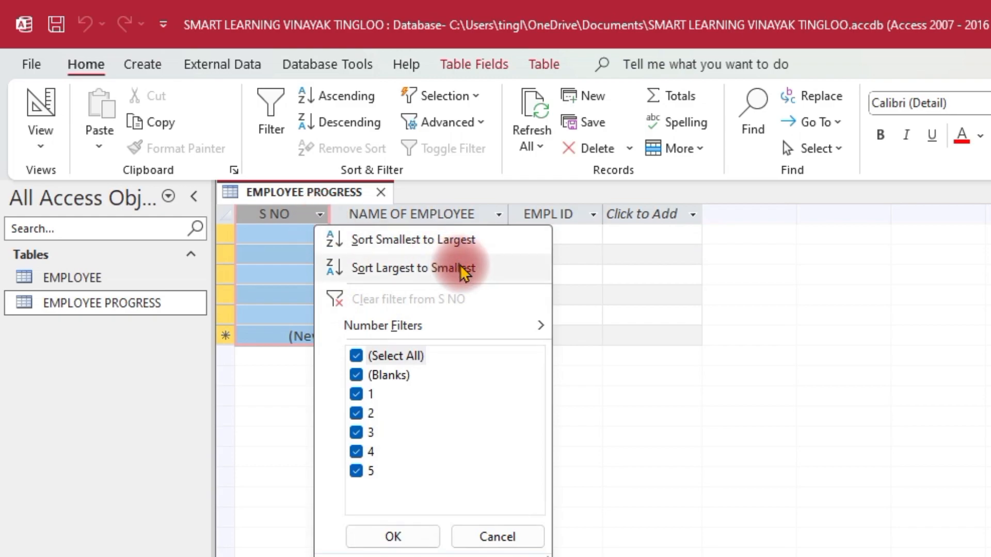
{"action": "left_click", "coordinate": [447, 238]}
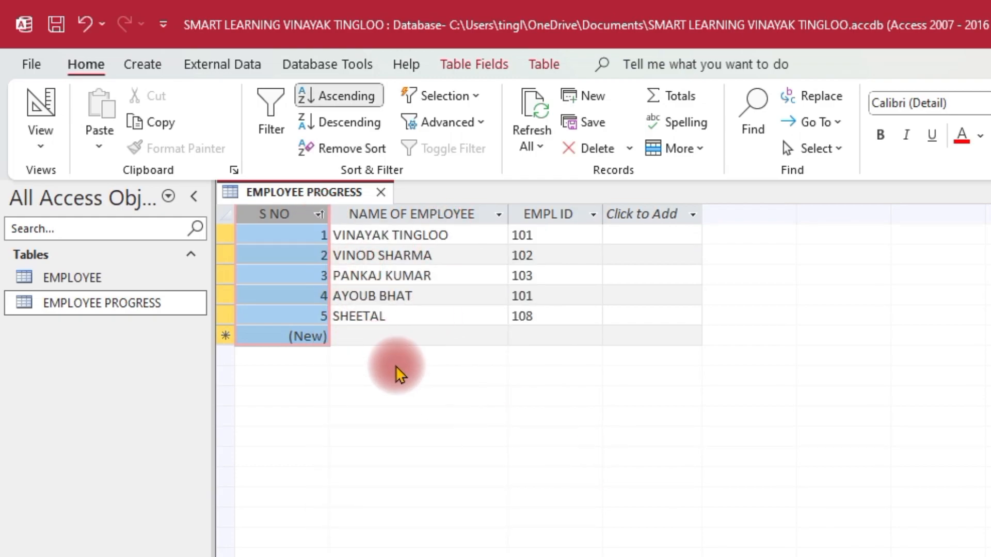
Add a PROGRESS field with the Long Text data type to EMPLOYEE PROGRESS in Design View.
{"action": "left_click", "coordinate": [40, 144]}
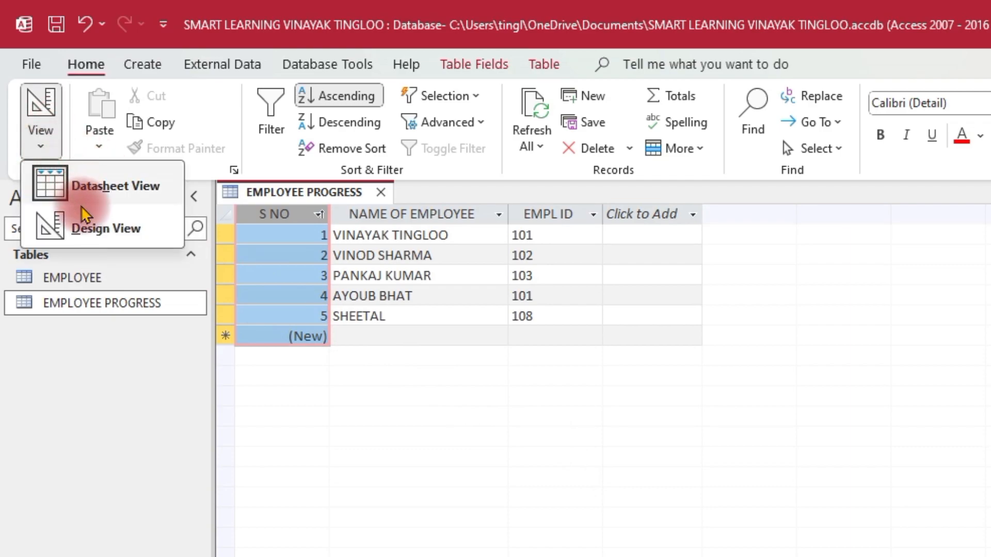
{"action": "left_click", "coordinate": [85, 225]}
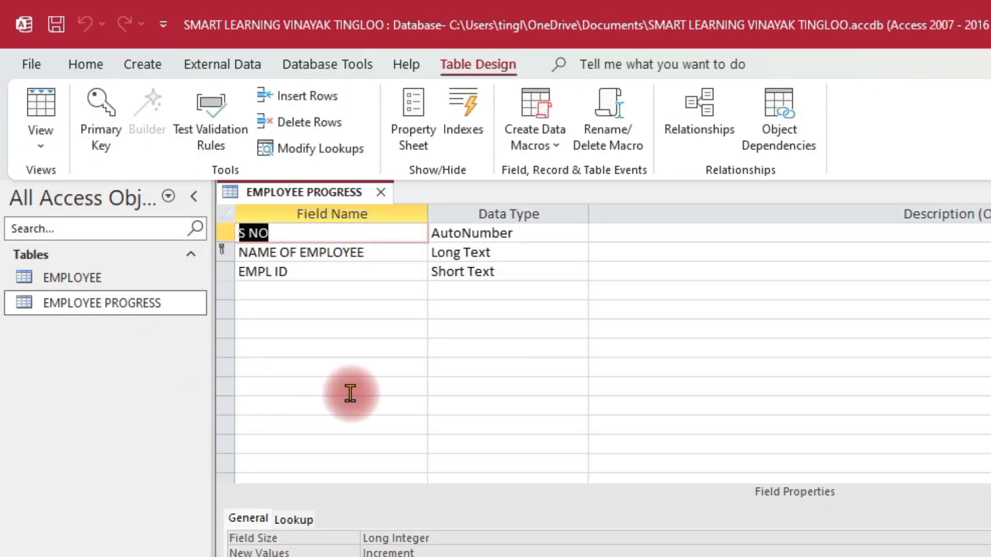
{"action": "left_click", "coordinate": [262, 290]}
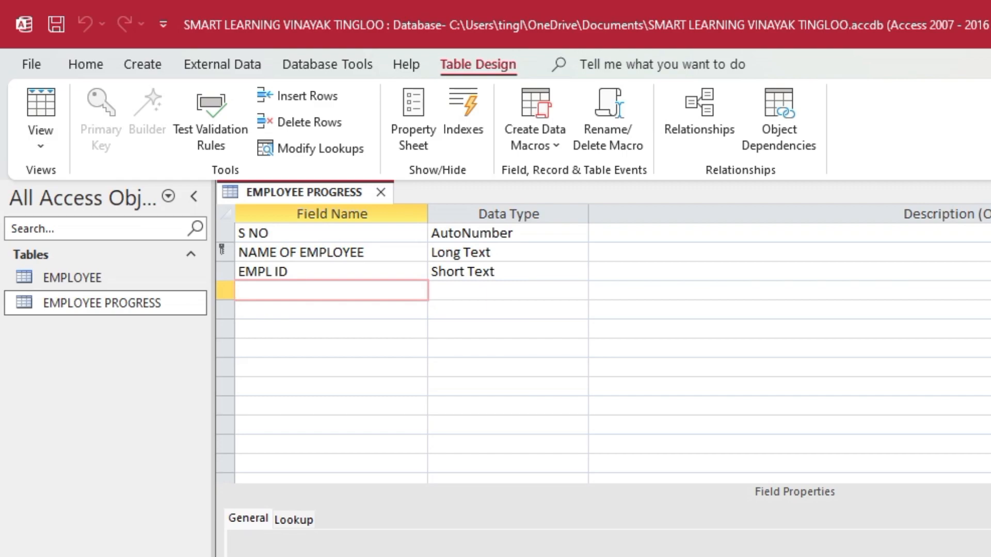
{"action": "type", "text": "PROGRESS"}
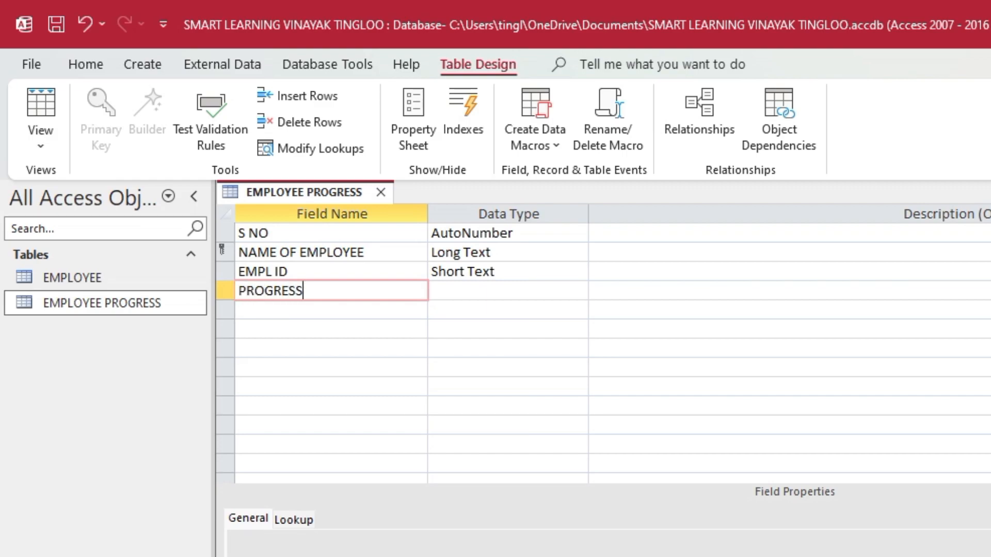
{"action": "key", "text": "Tab"}
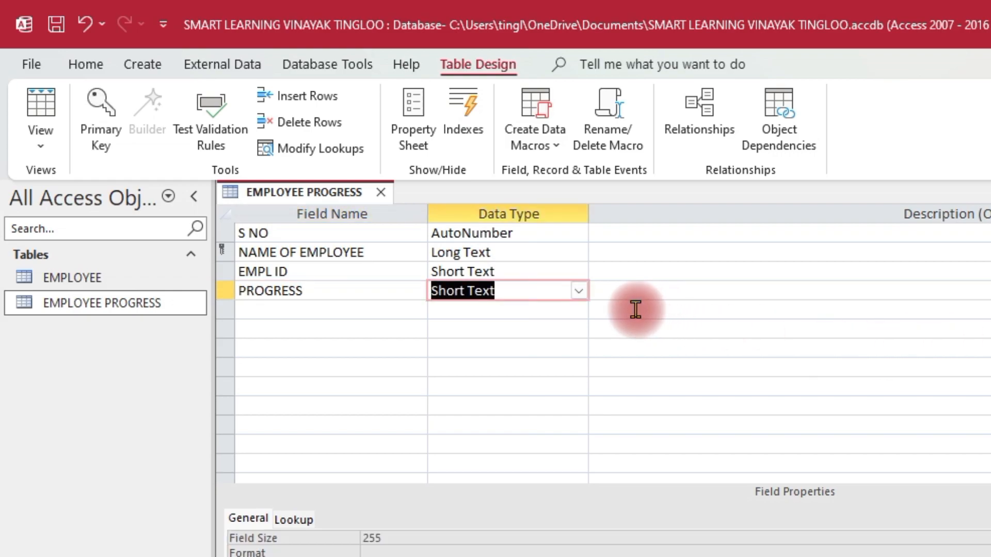
{"action": "left_click", "coordinate": [582, 290]}
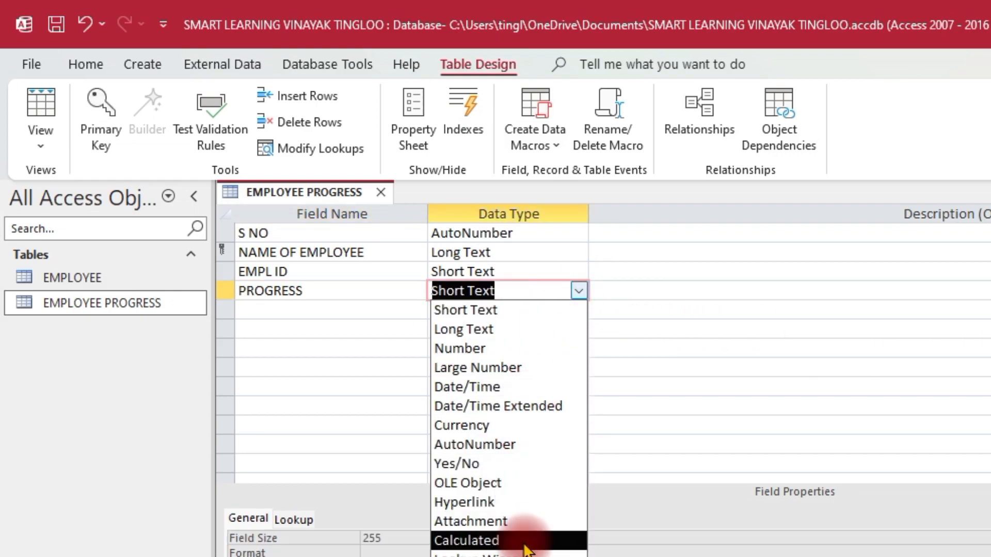
{"action": "left_click", "coordinate": [498, 329]}
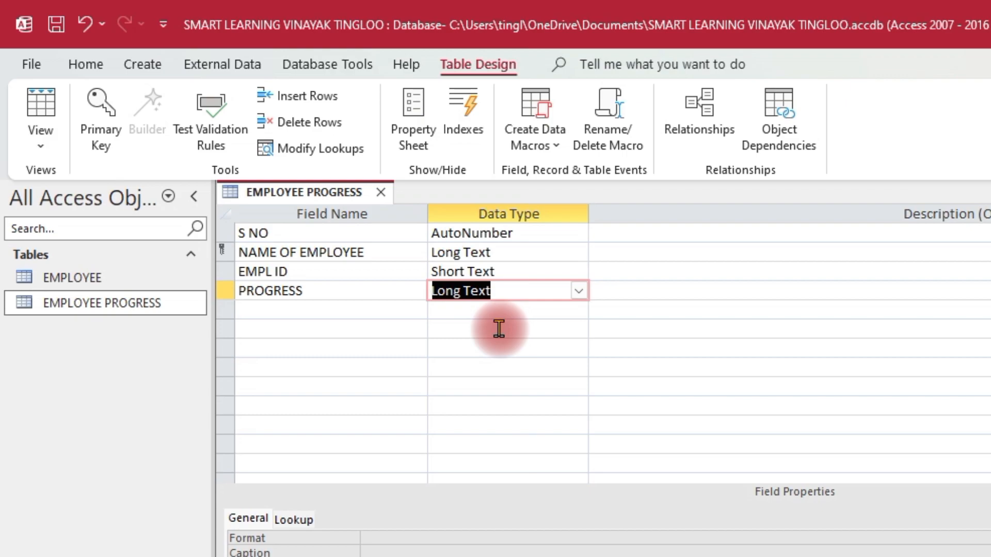
Return EMPLOYEE PROGRESS to Datasheet View, saving the table on the way.
{"action": "left_click", "coordinate": [42, 109]}
{"action": "left_click", "coordinate": [42, 149]}
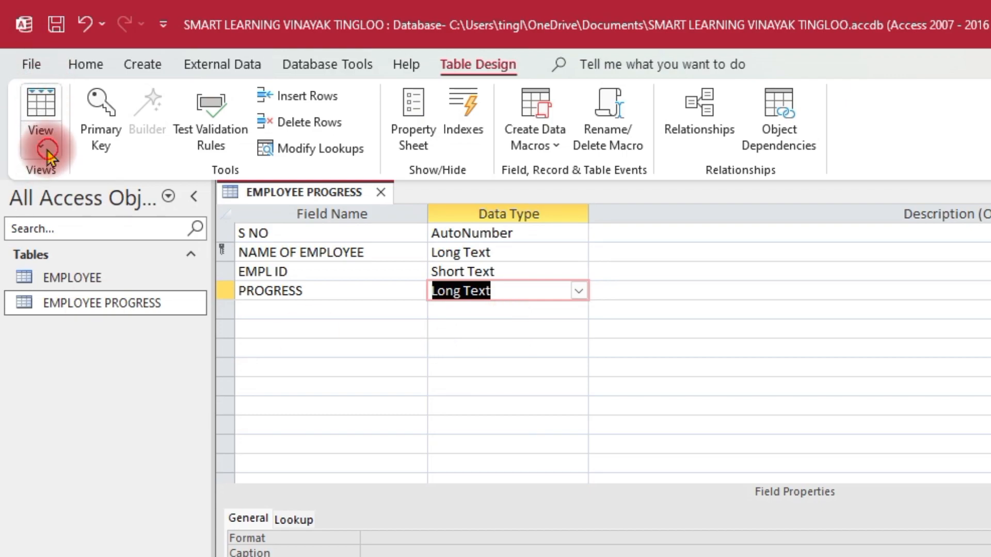
{"action": "left_click", "coordinate": [100, 187]}
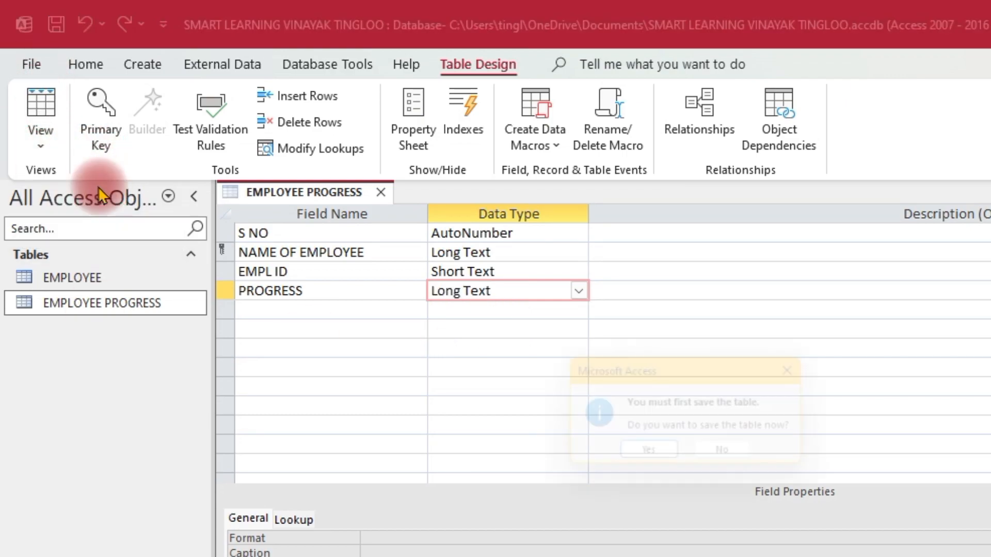
{"action": "left_click", "coordinate": [665, 459]}
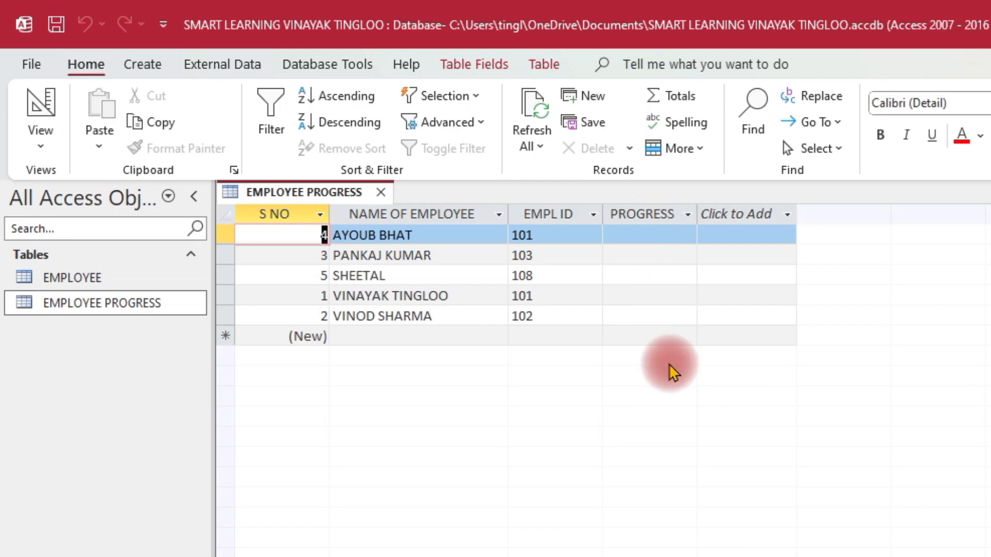
Open the EMPLOYEE table alongside EMPLOYEE PROGRESS and compare the fields and records of the two tables.
{"action": "double_click", "coordinate": [115, 280]}
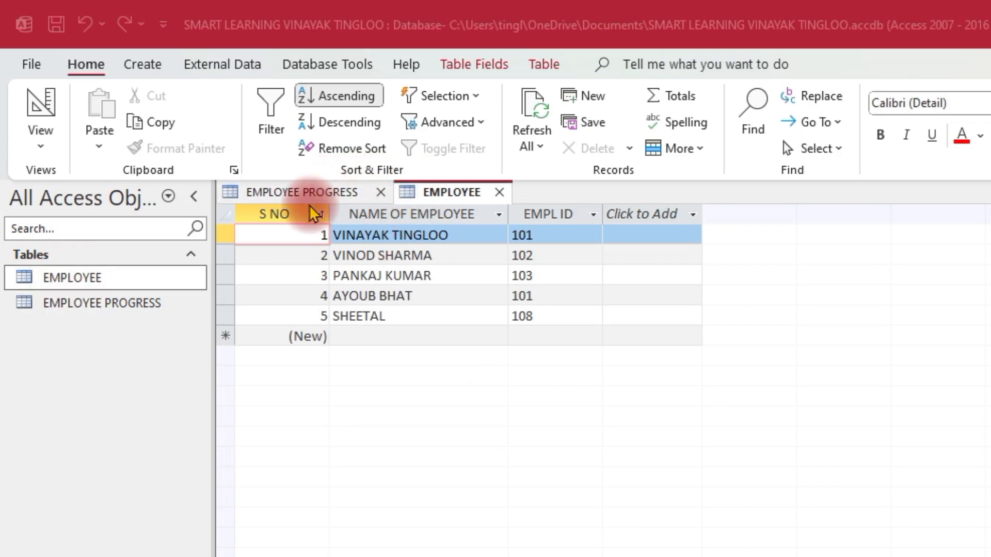
{"action": "left_click", "coordinate": [327, 191]}
{"action": "left_click", "coordinate": [463, 194]}
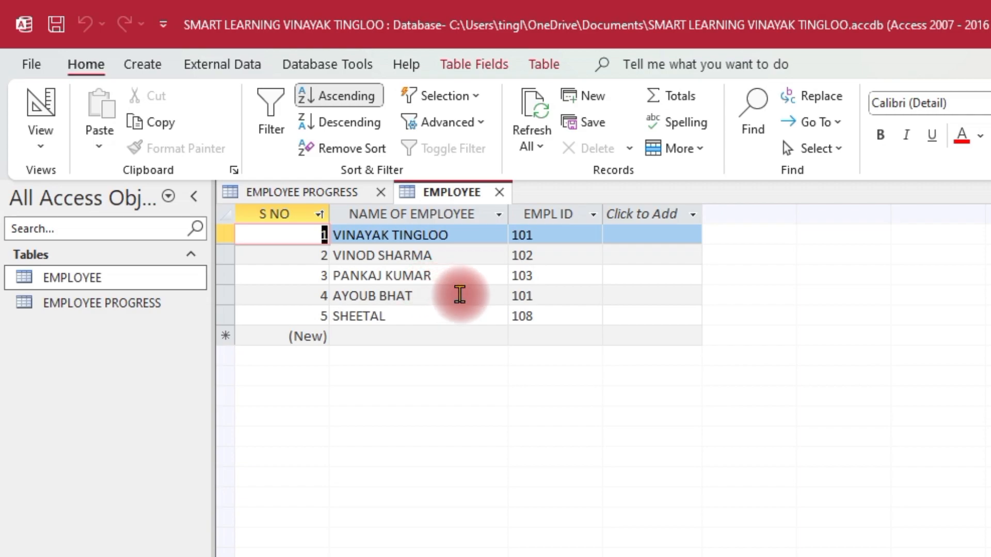
{"action": "left_click", "coordinate": [85, 306]}
{"action": "left_click", "coordinate": [287, 193]}
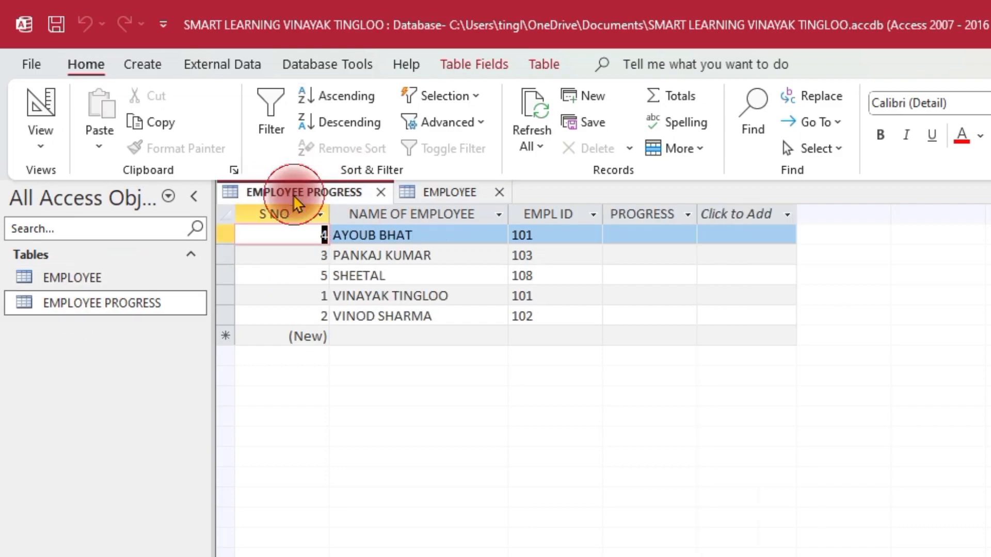
{"action": "left_click", "coordinate": [439, 192]}
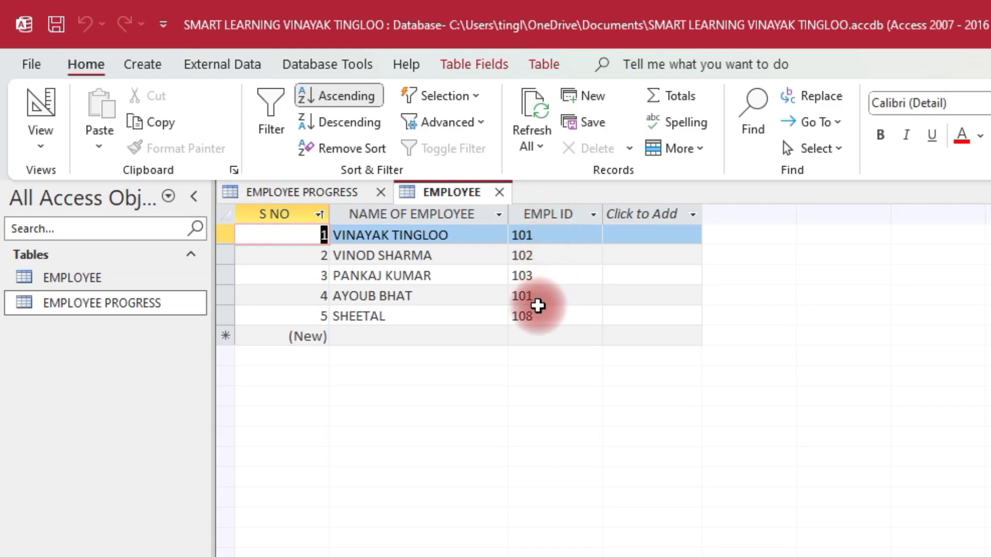
{"action": "left_click", "coordinate": [337, 198]}
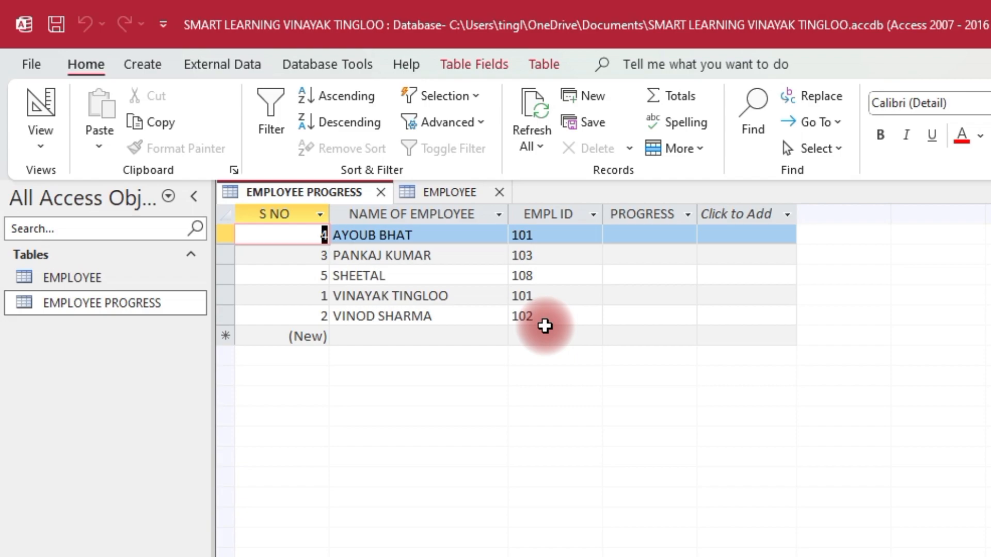
{"action": "left_click", "coordinate": [96, 284]}
{"action": "left_click", "coordinate": [448, 193]}
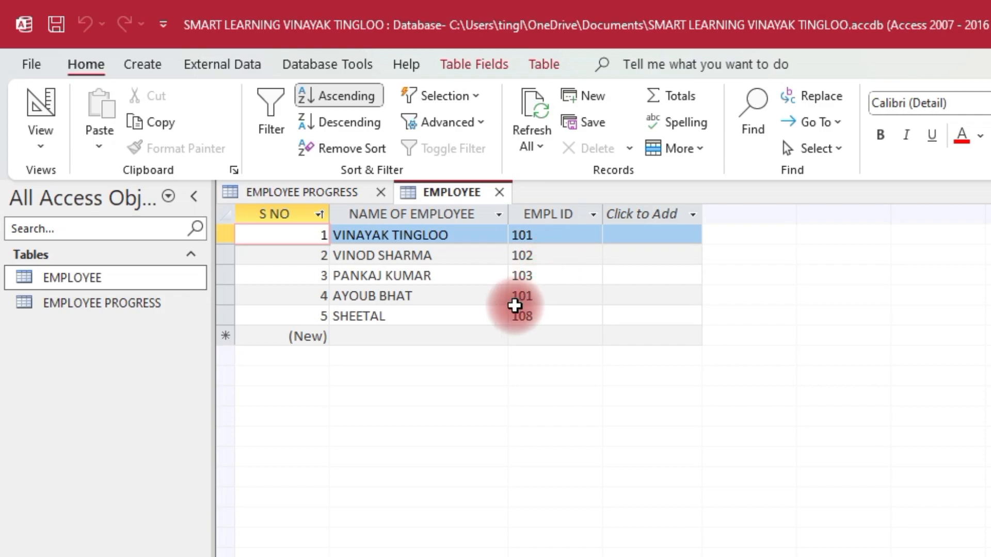
{"action": "left_click", "coordinate": [143, 65]}
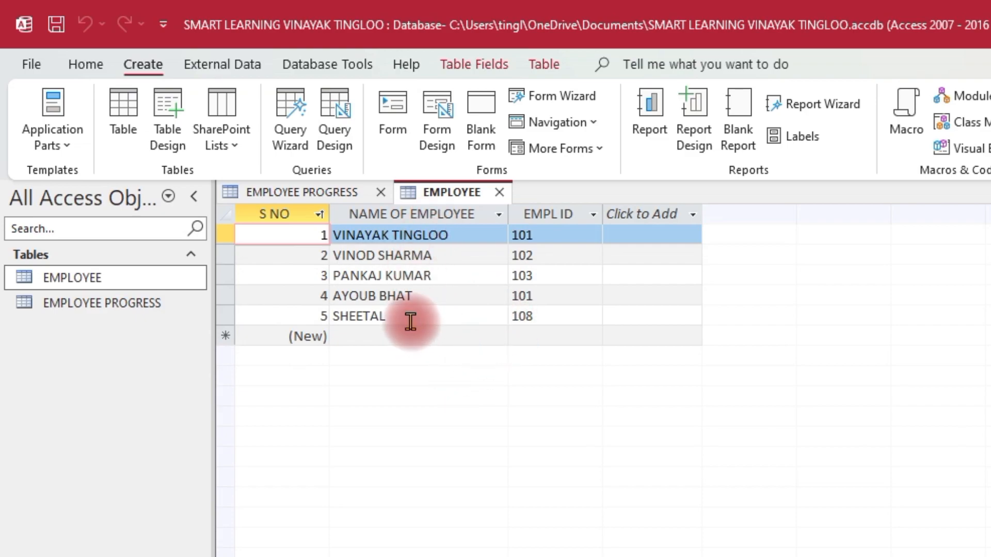
{"action": "left_click", "coordinate": [284, 193]}
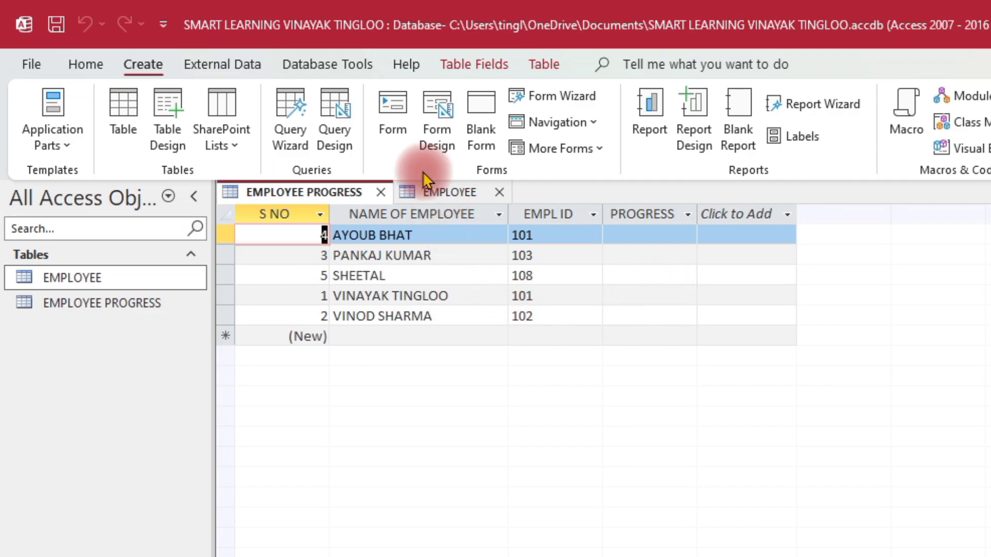
{"action": "left_click", "coordinate": [441, 195]}
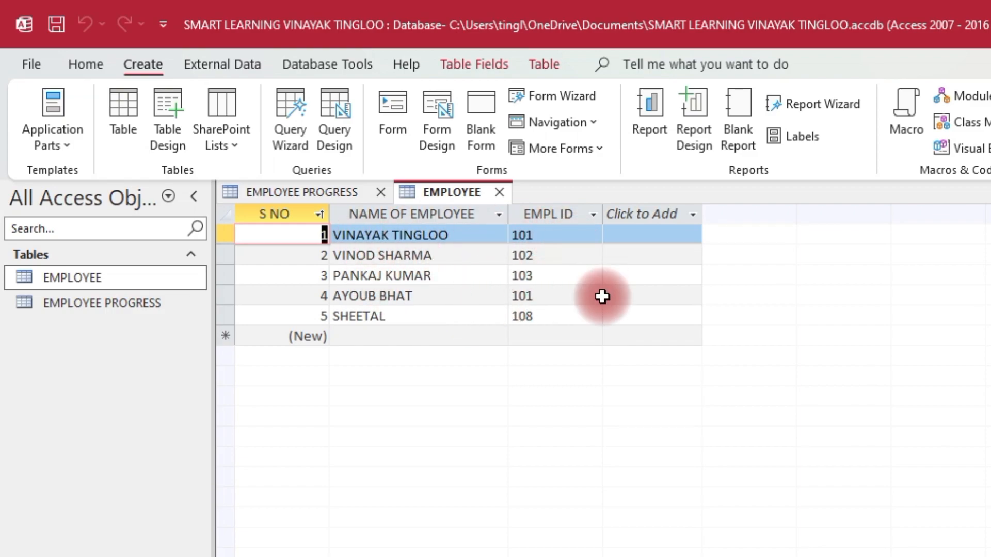
{"action": "left_click", "coordinate": [330, 190]}
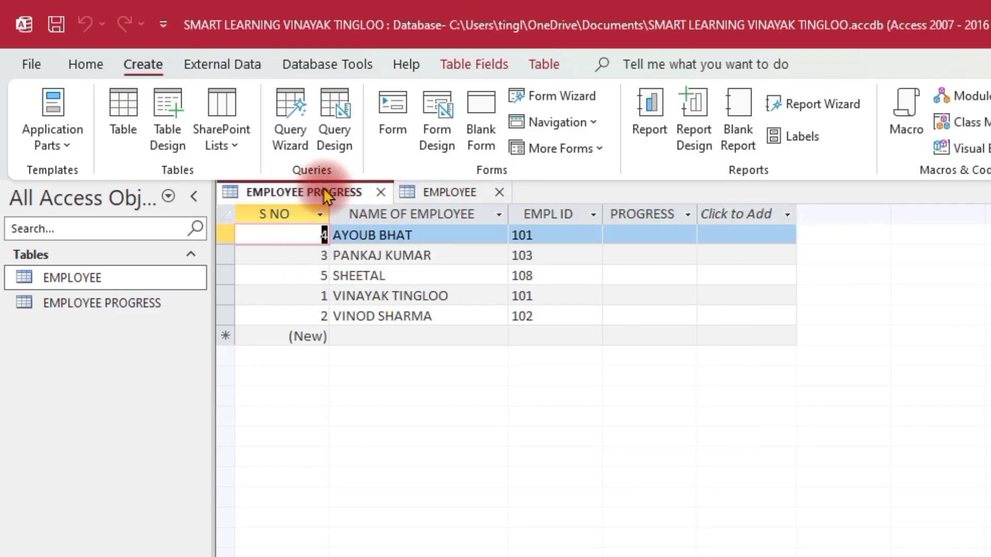